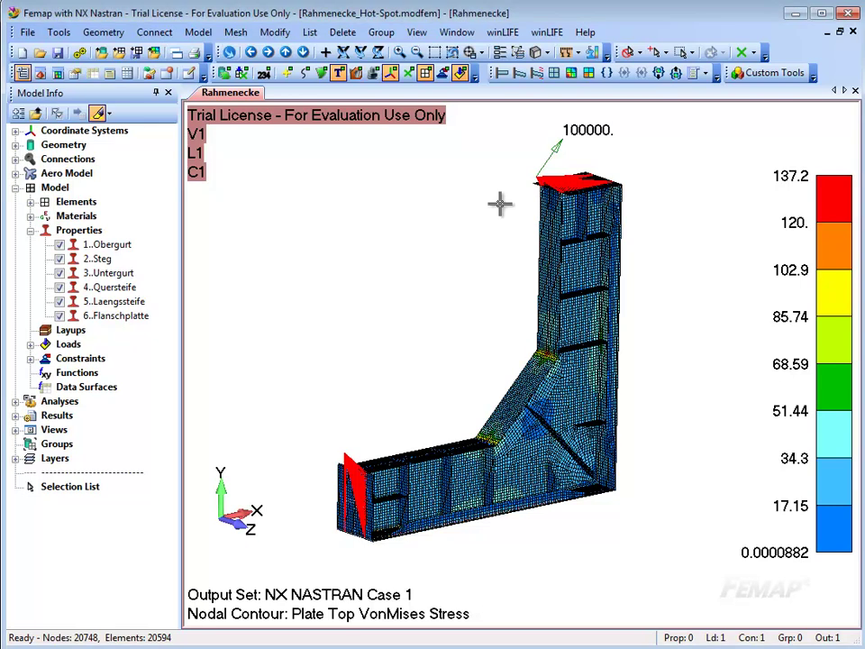
# - Preview the deformed shape, then highlight the Obergurt, Steg and Untergurt properties
pyautogui.click(521, 74)
pyautogui.click(502, 73)
pyautogui.click(114, 245)
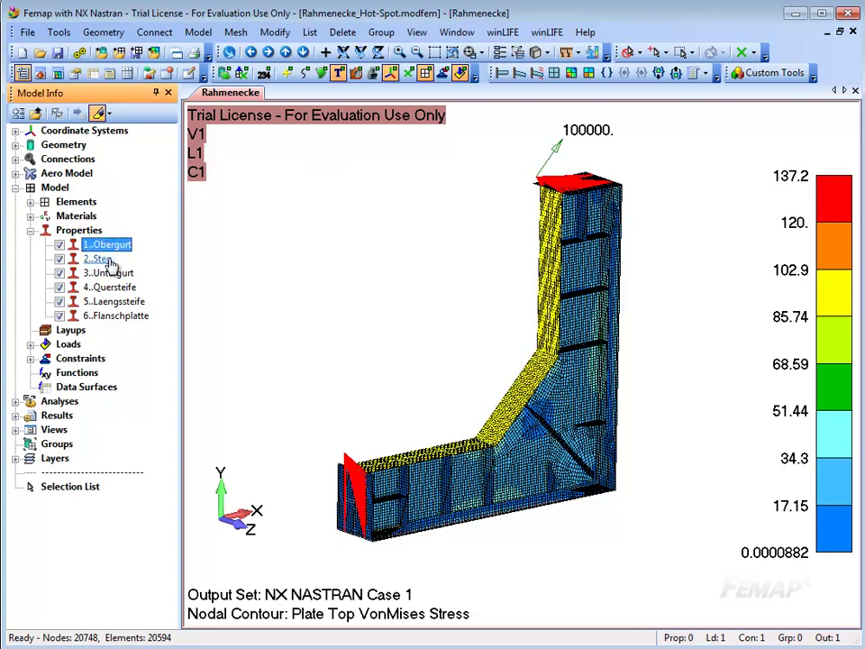
pyautogui.click(107, 259)
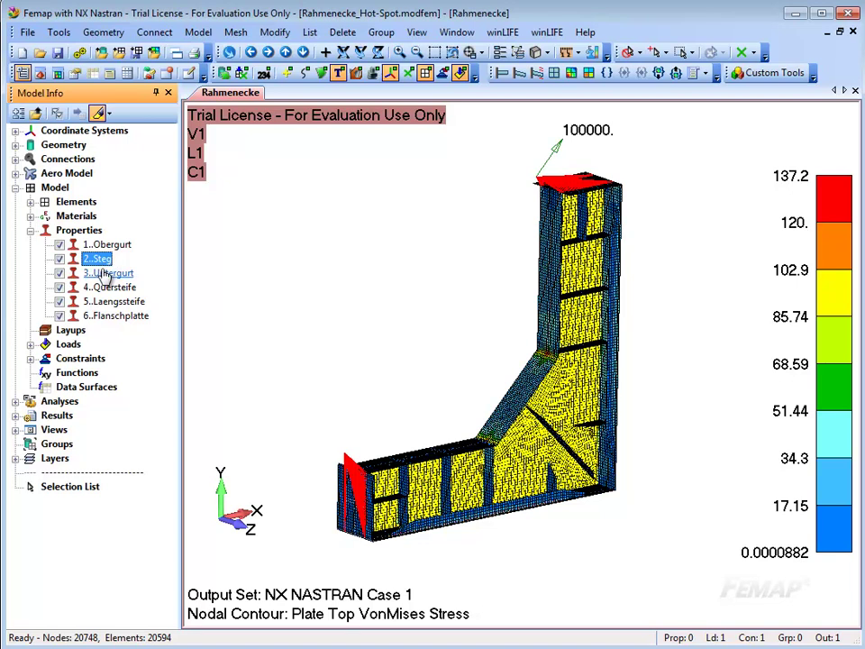
pyautogui.click(106, 274)
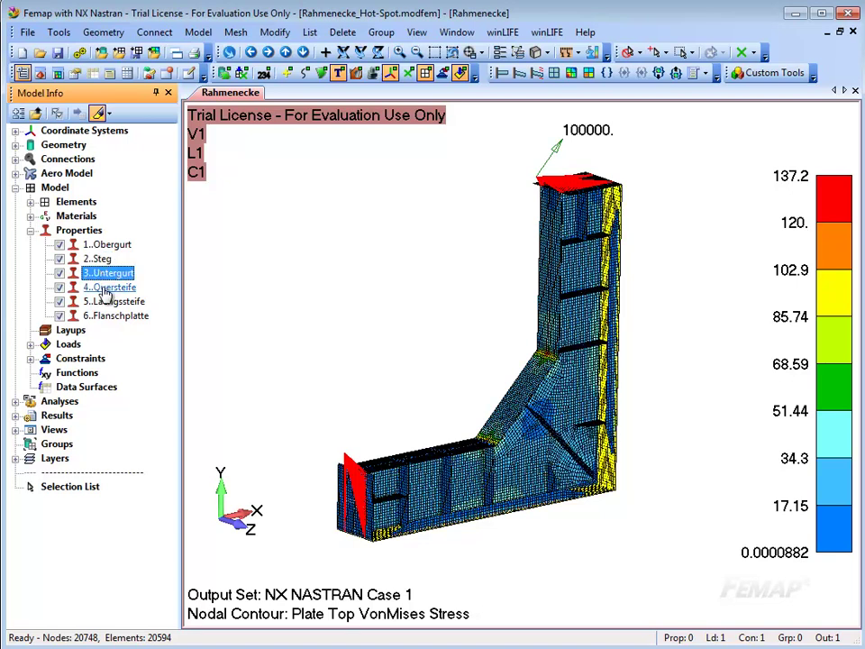
# - Highlight the Quersteife, Laengssteife and Flanschplatte properties, then bring up the winLIFE menu
pyautogui.click(105, 289)
pyautogui.click(107, 303)
pyautogui.click(106, 317)
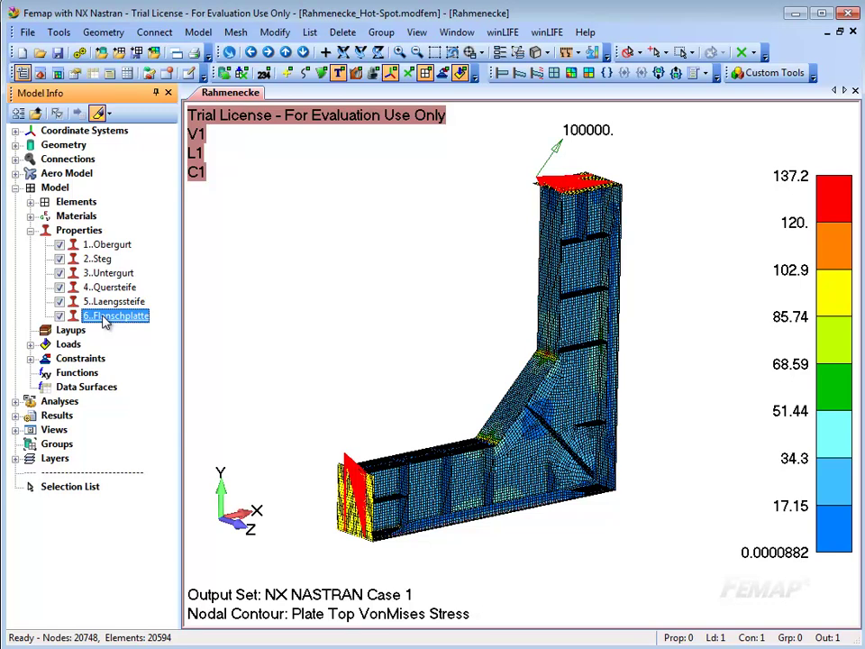
pyautogui.click(544, 34)
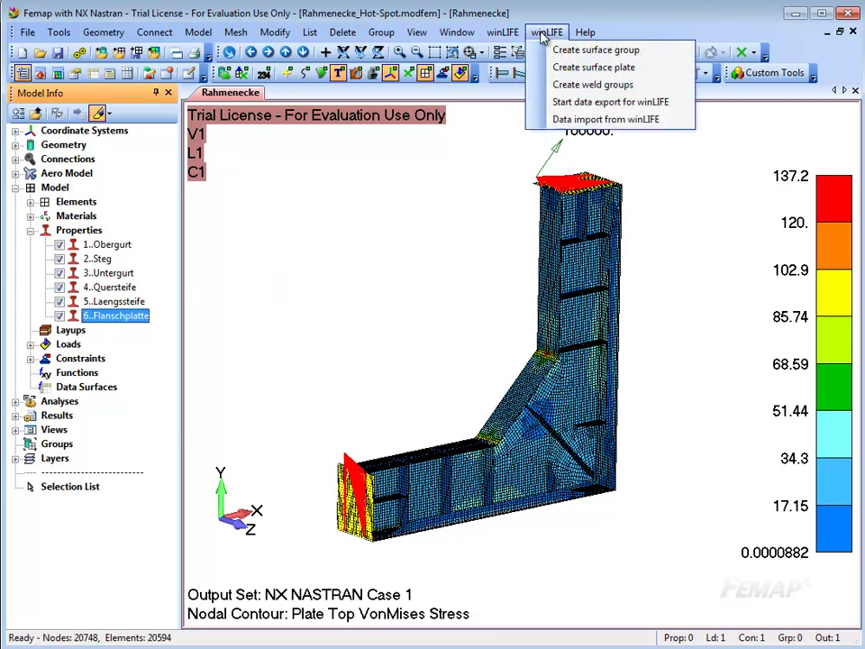
# - Create weld groups from all elements starting at ID 99000, yielding groups 99000–99010
pyautogui.click(585, 84)
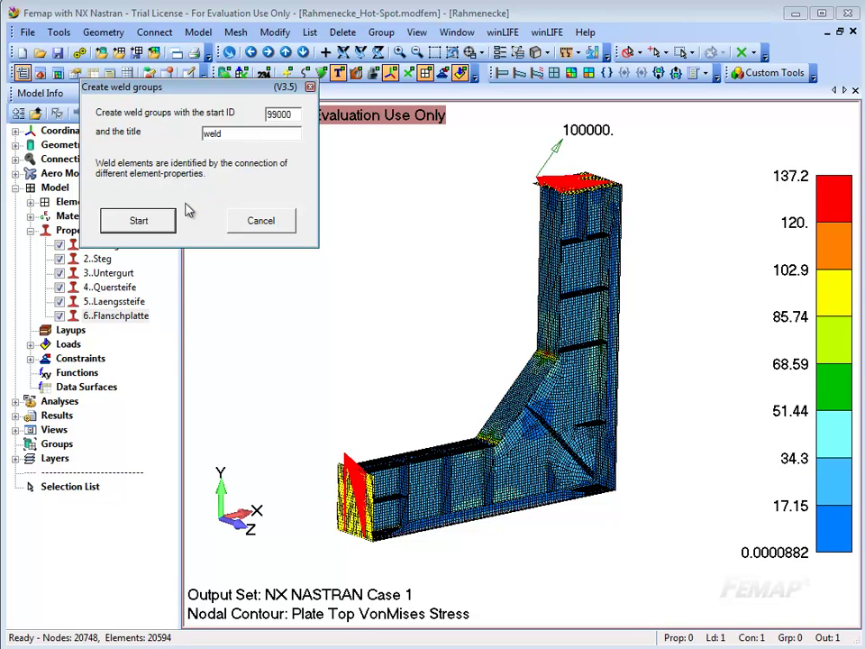
pyautogui.click(140, 221)
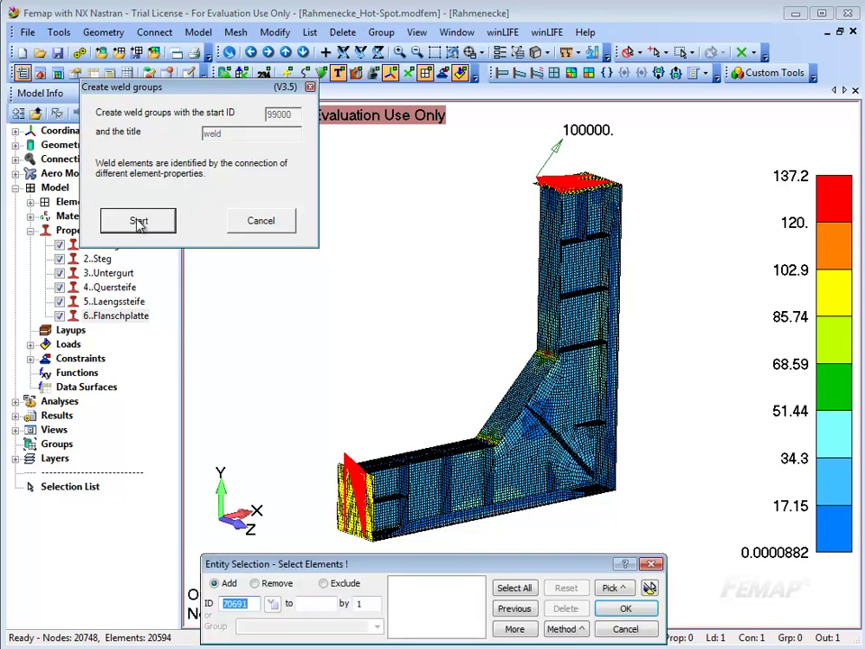
pyautogui.click(516, 591)
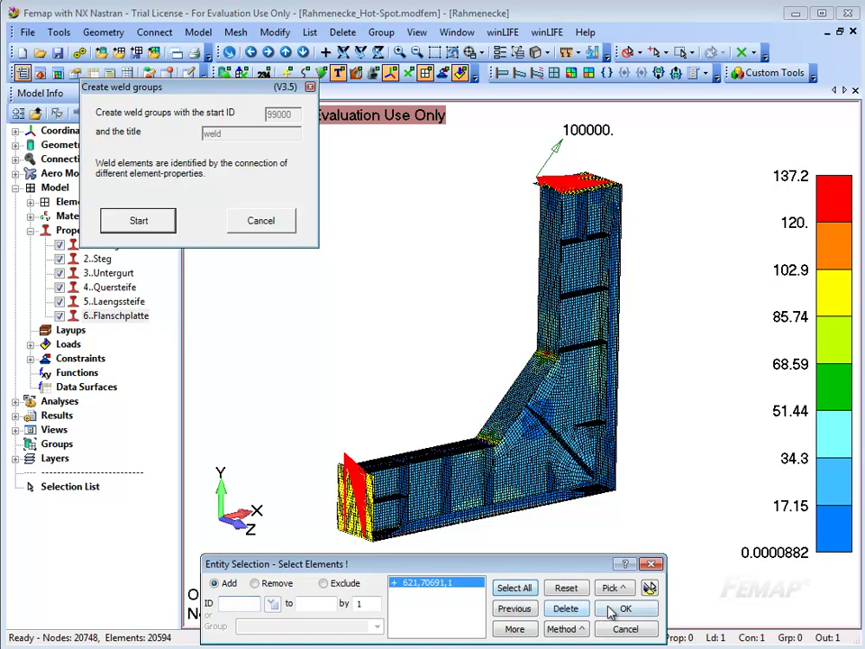
pyautogui.click(627, 610)
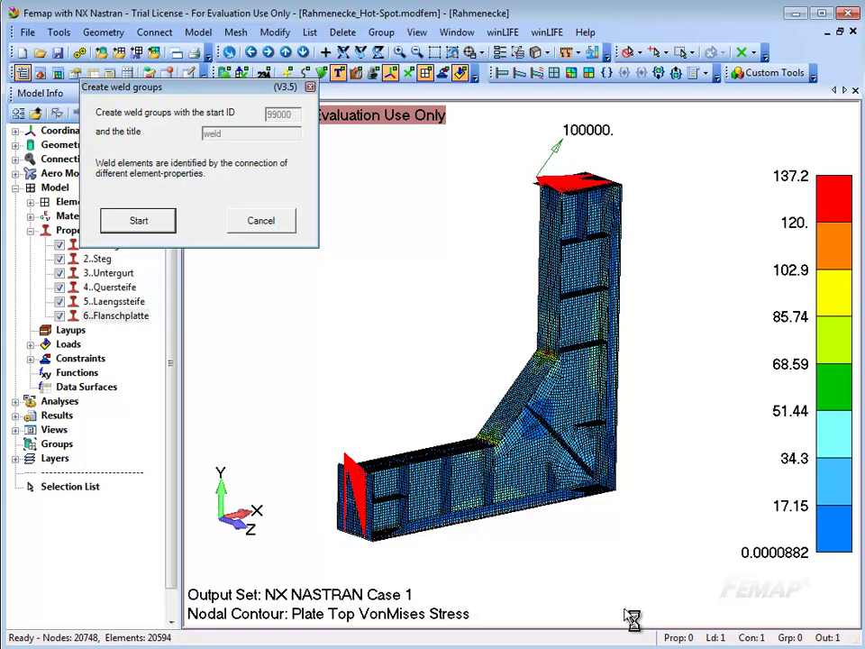
pyautogui.press('Return')
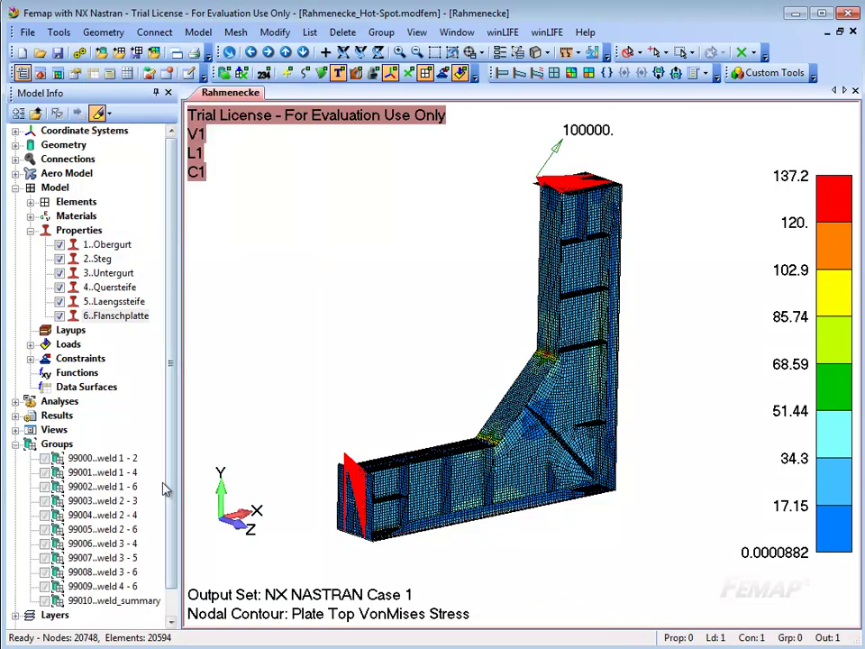
# - Highlight weld groups 99000, 99001 and 99010 weld_summary, clear the highlighting, then bring up winLIFE
pyautogui.click(106, 458)
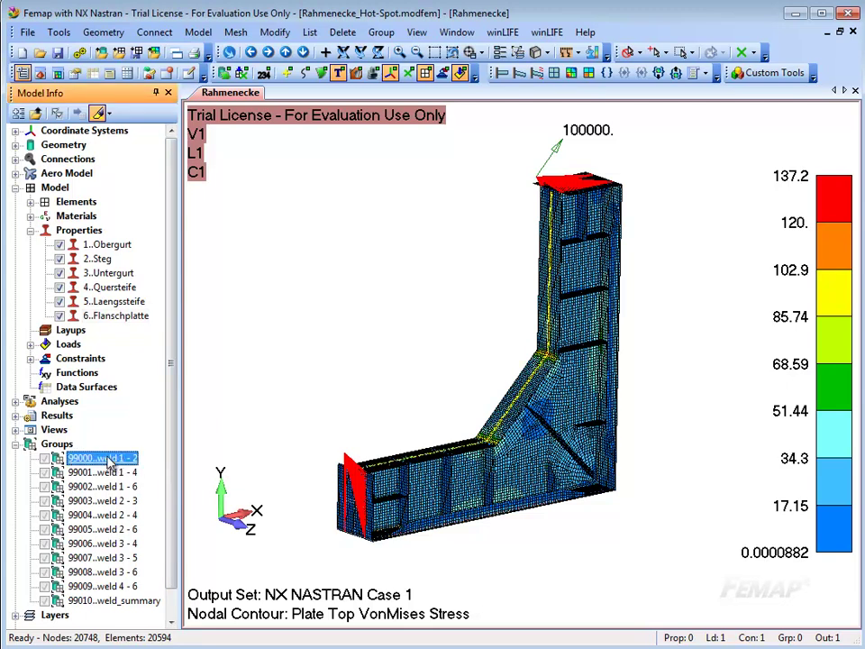
pyautogui.click(101, 476)
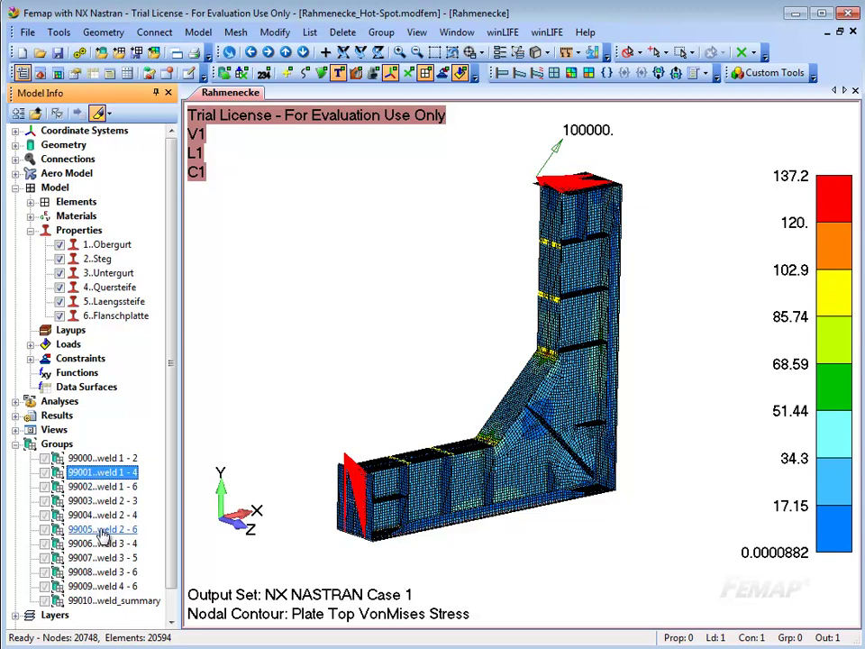
pyautogui.click(98, 602)
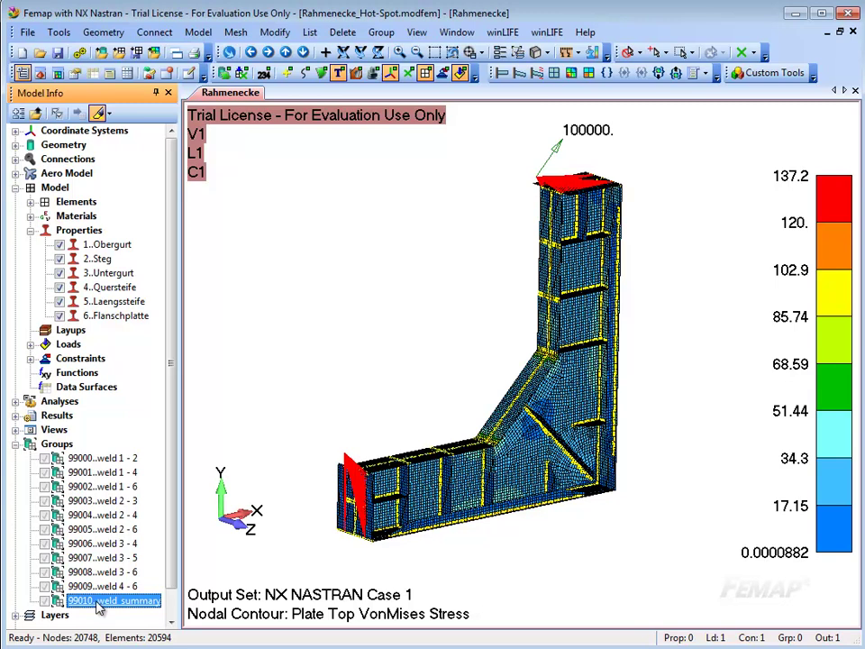
pyautogui.click(199, 556)
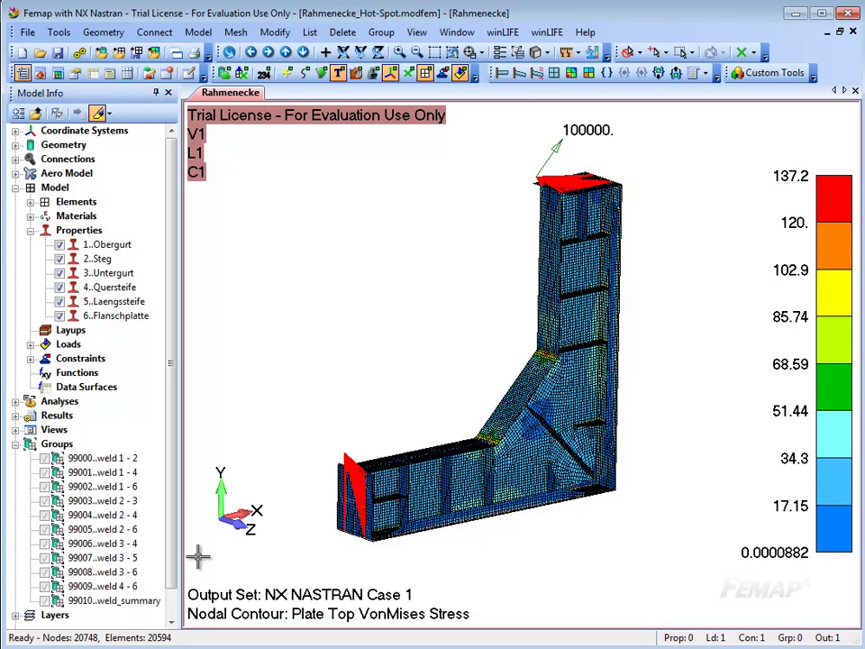
pyautogui.click(547, 33)
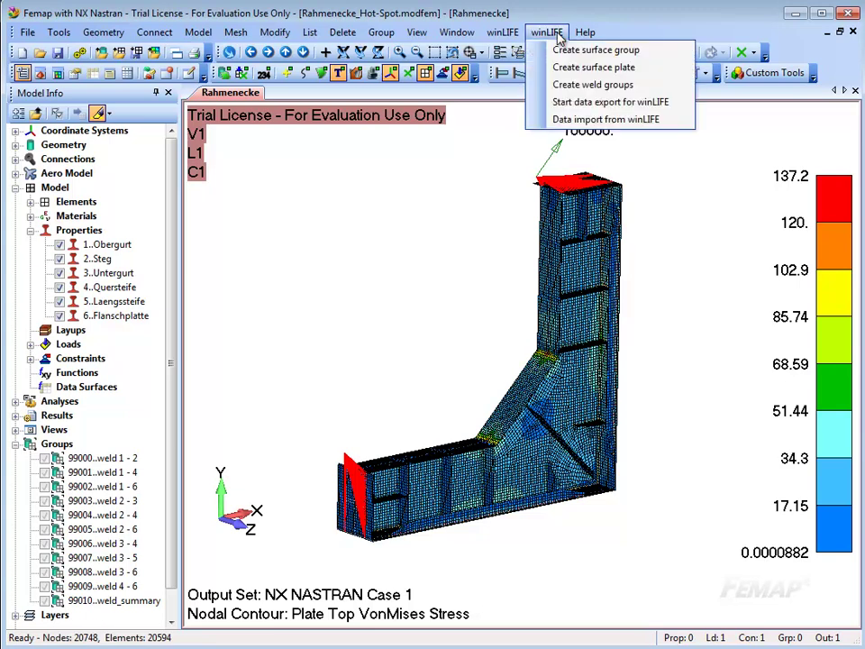
# - Start a winLIFE data export of the weld hot spots type and advance past it
pyautogui.click(539, 102)
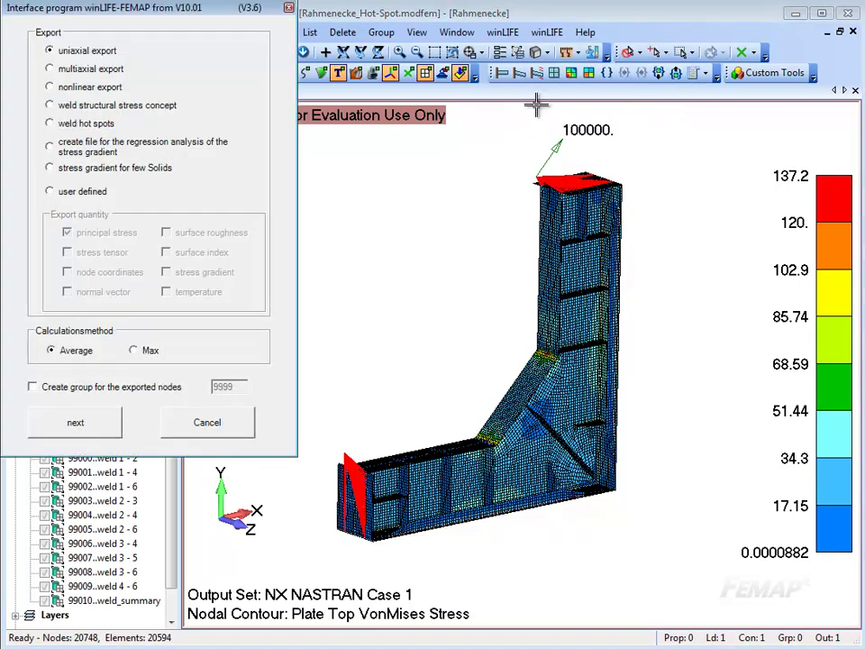
pyautogui.click(115, 126)
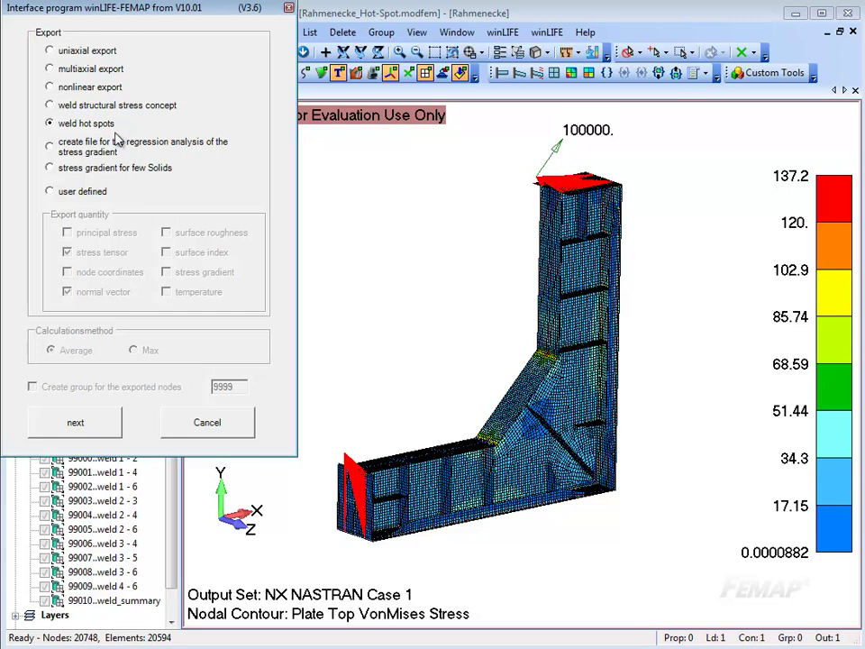
pyautogui.click(90, 431)
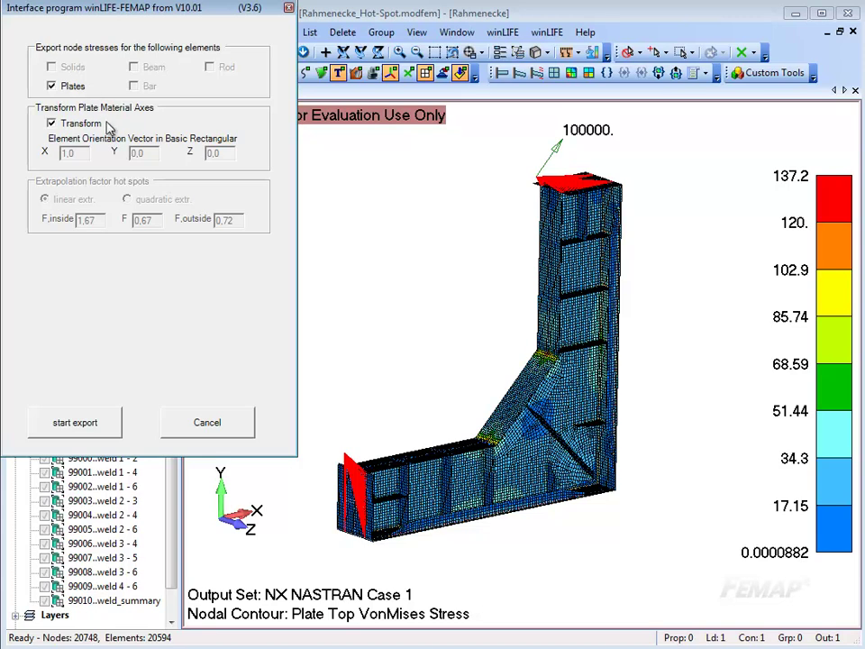
# - Save the export as 'loadcase-1' and choose output set NX NASTRAN Case 1
pyautogui.click(104, 423)
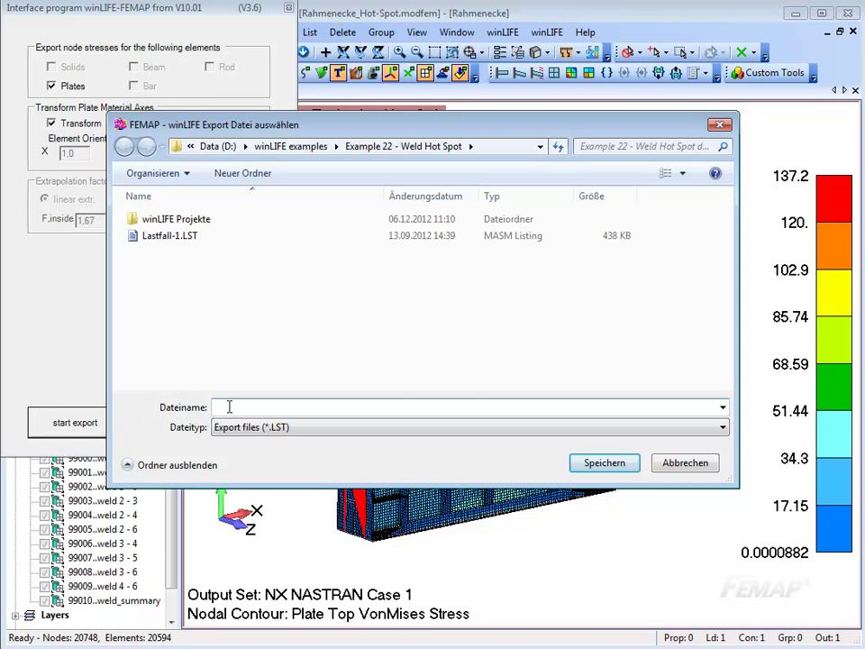
pyautogui.write('lo')
pyautogui.press('Return')
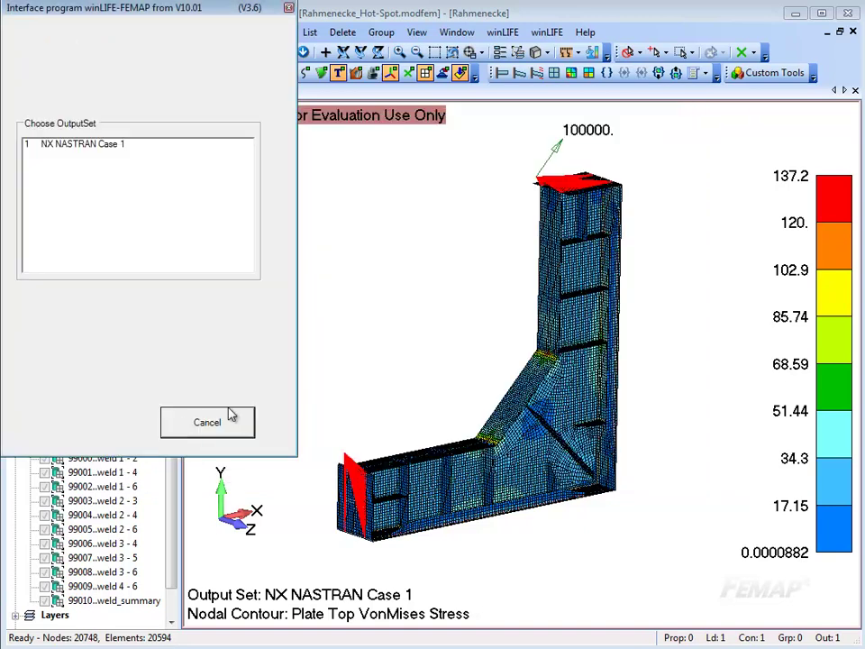
pyautogui.click(112, 145)
# - Export the elements of group 99010..weld_summary, adding no nodes of further welds
pyautogui.click(123, 428)
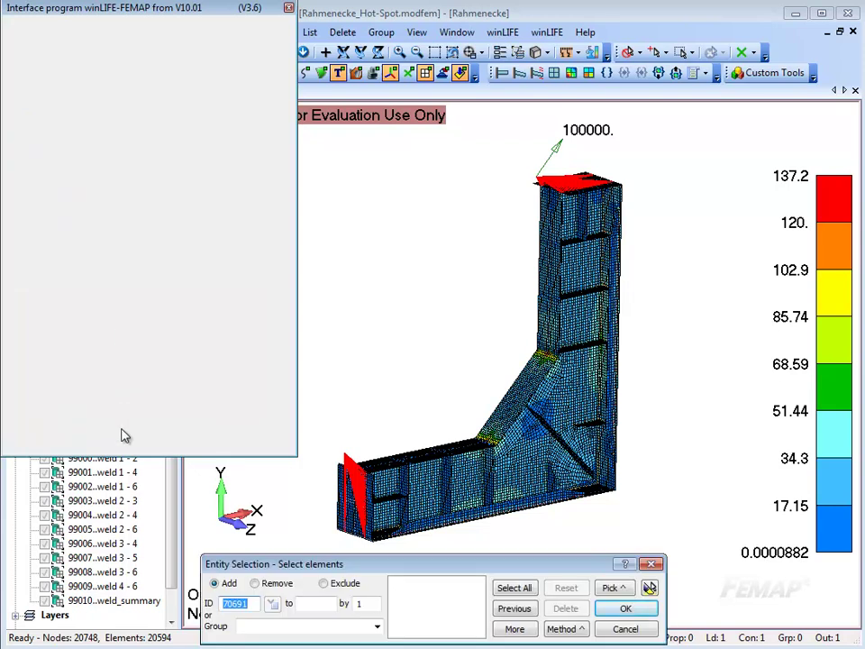
pyautogui.moveTo(366, 577); pyautogui.dragTo(476, 432)
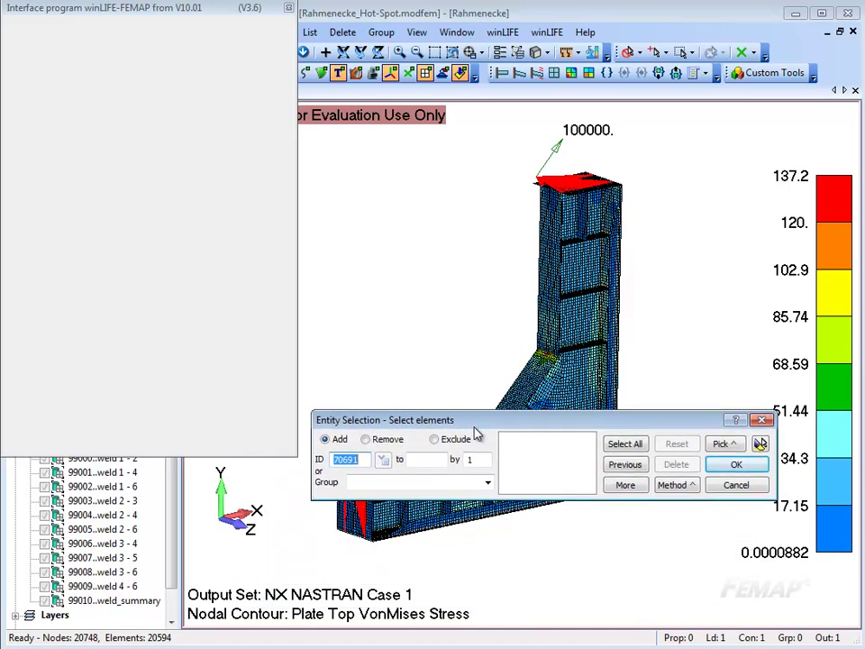
pyautogui.click(488, 483)
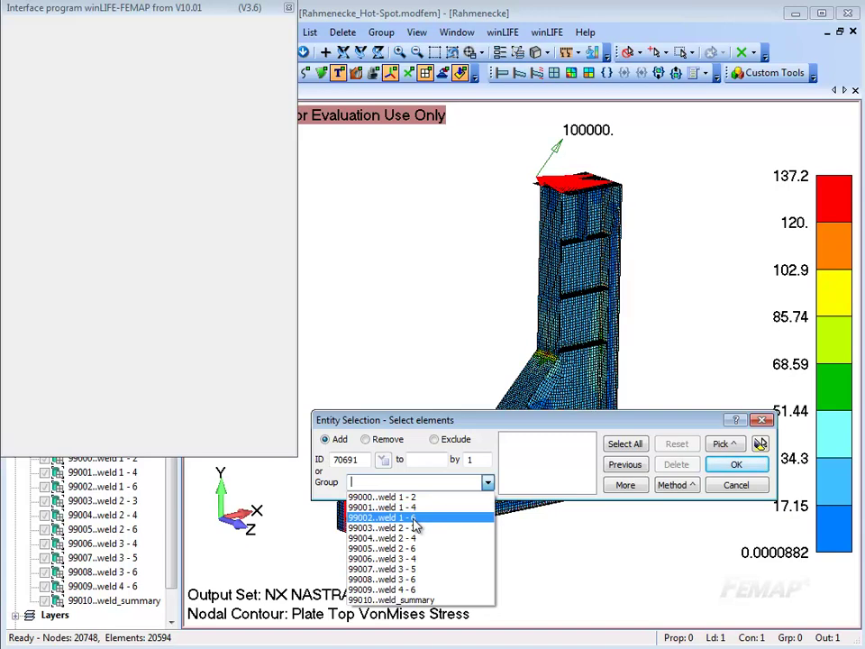
pyautogui.click(403, 600)
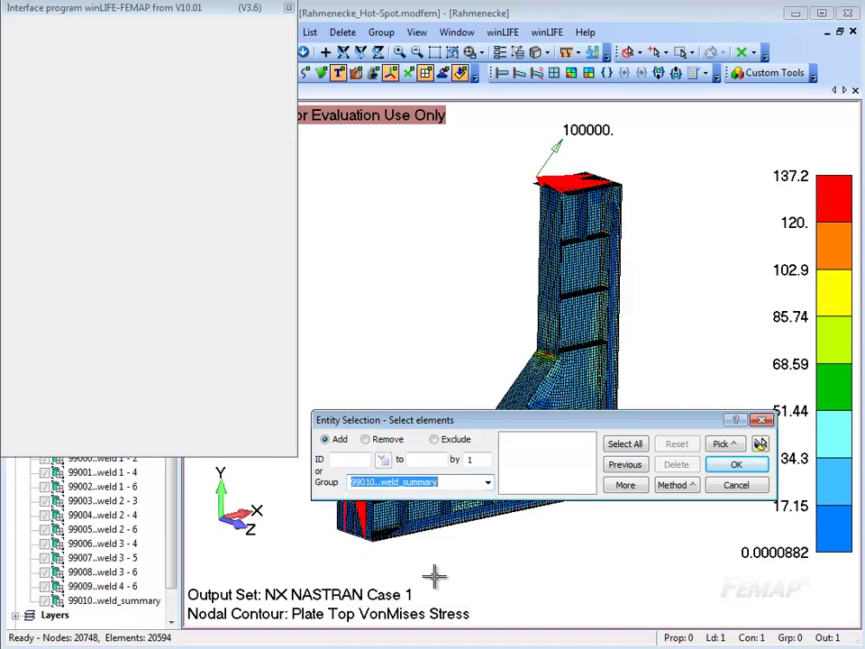
pyautogui.click(625, 487)
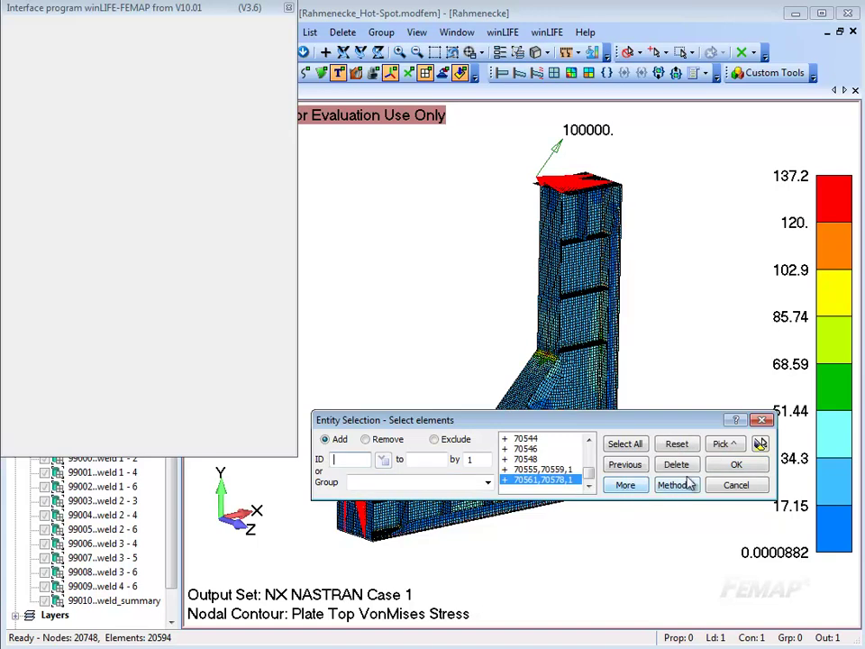
pyautogui.click(733, 466)
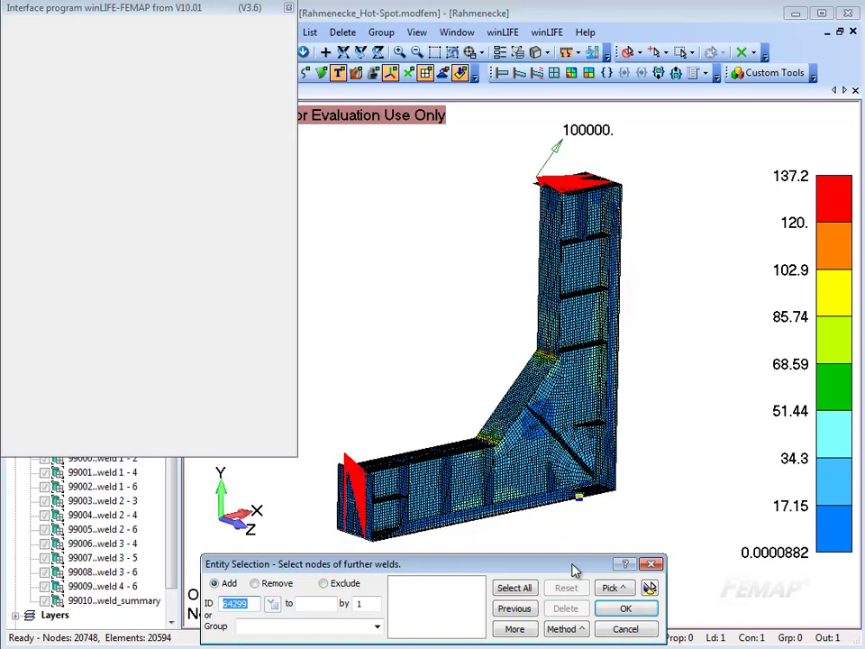
pyautogui.click(626, 629)
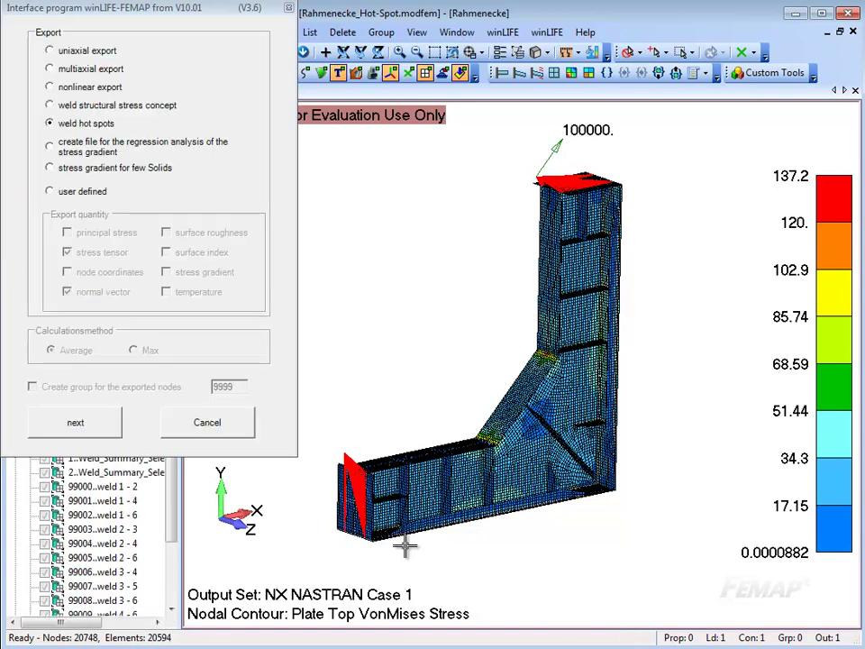
# - Cancel the winLIFE export options to return to the Femap main window
pyautogui.click(239, 426)
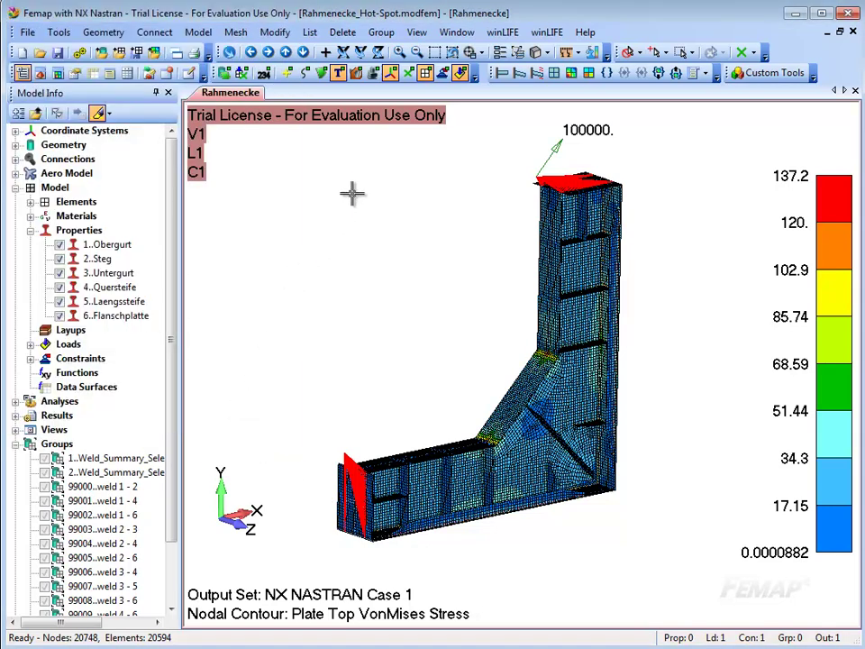
# - Box-zoom onto the red weld hot spot and orbit to a close near-front side view
pyautogui.click(435, 52)
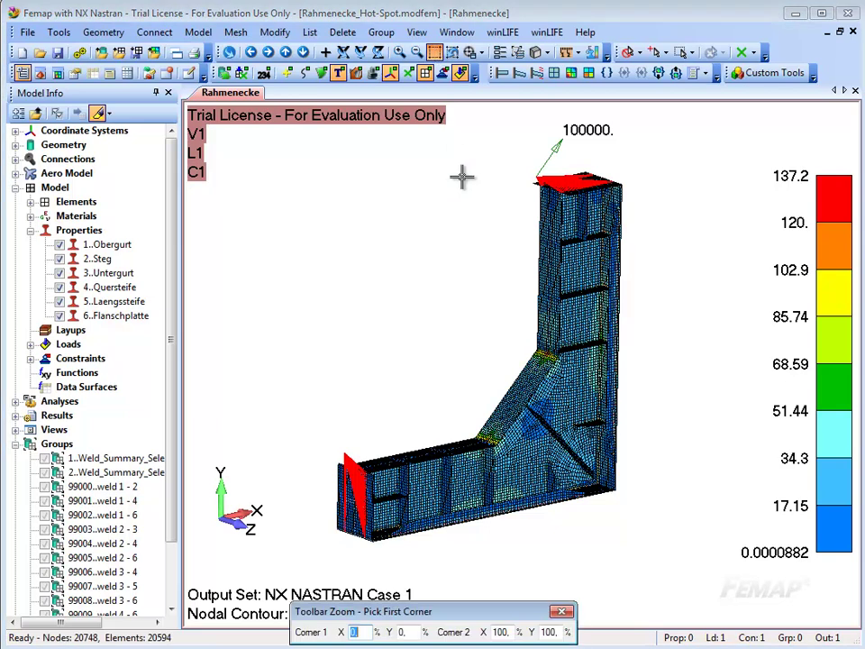
pyautogui.click(449, 408)
pyautogui.click(511, 458)
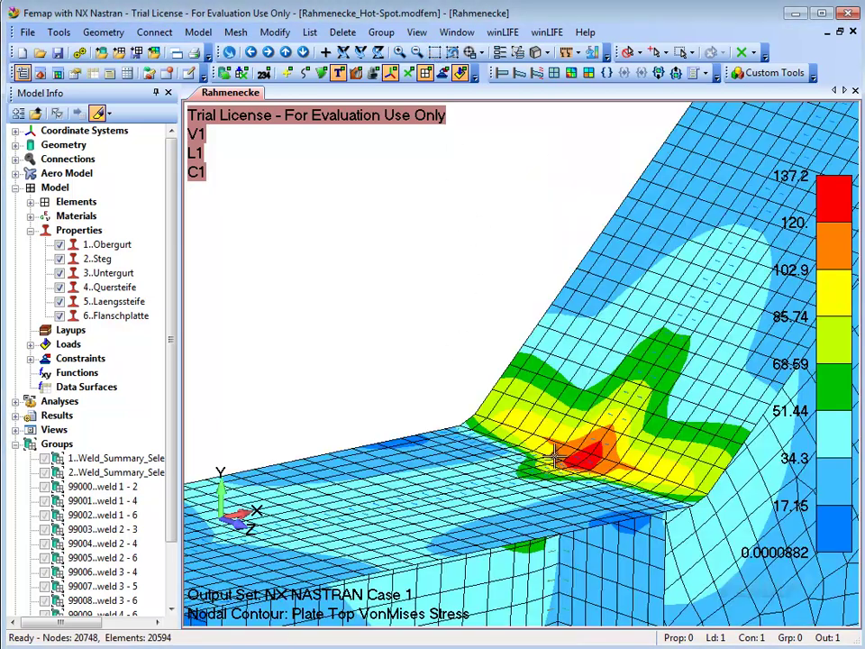
pyautogui.moveTo(531, 460); pyautogui.dragTo(586, 474, button='middle')
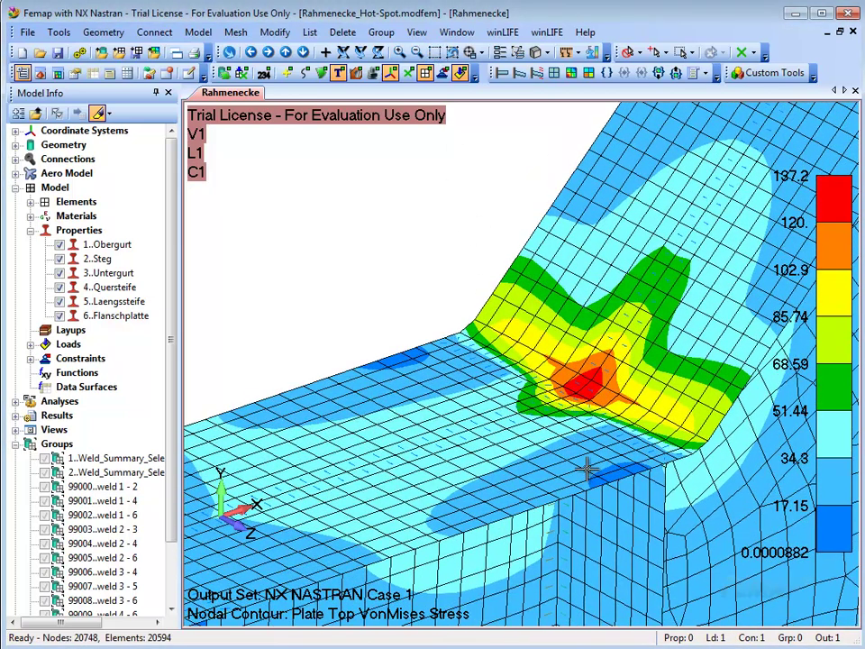
pyautogui.scroll(5, 605, 413)
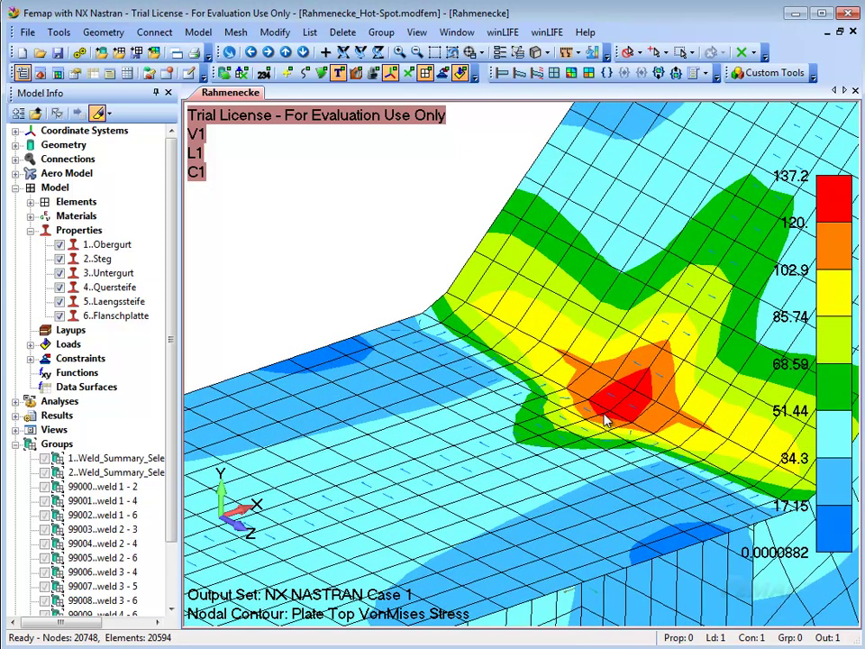
pyautogui.scroll(-5, 605, 417)
pyautogui.moveTo(574, 436); pyautogui.dragTo(620, 409, button='middle')
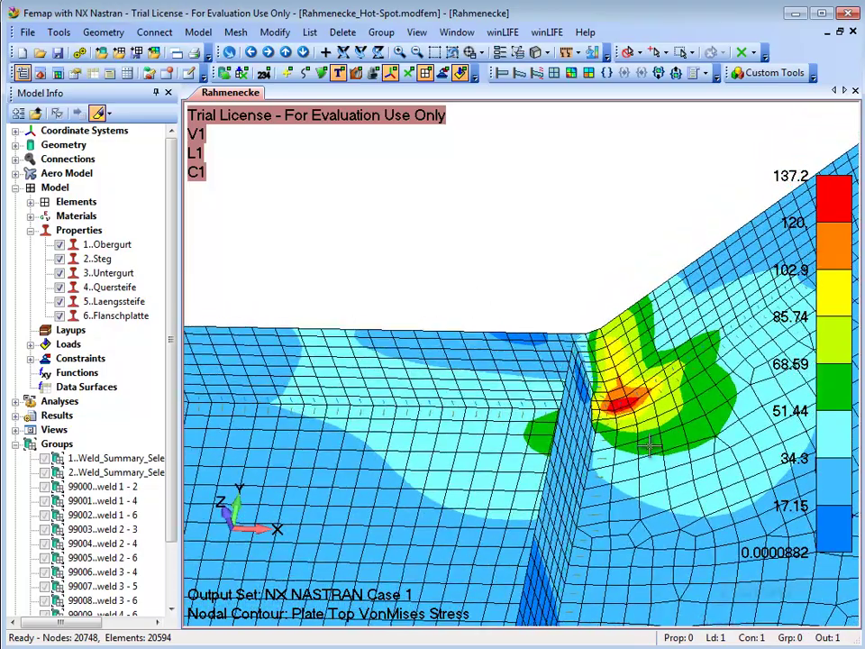
pyautogui.scroll(4, 573, 405)
pyautogui.scroll(2, 573, 405)
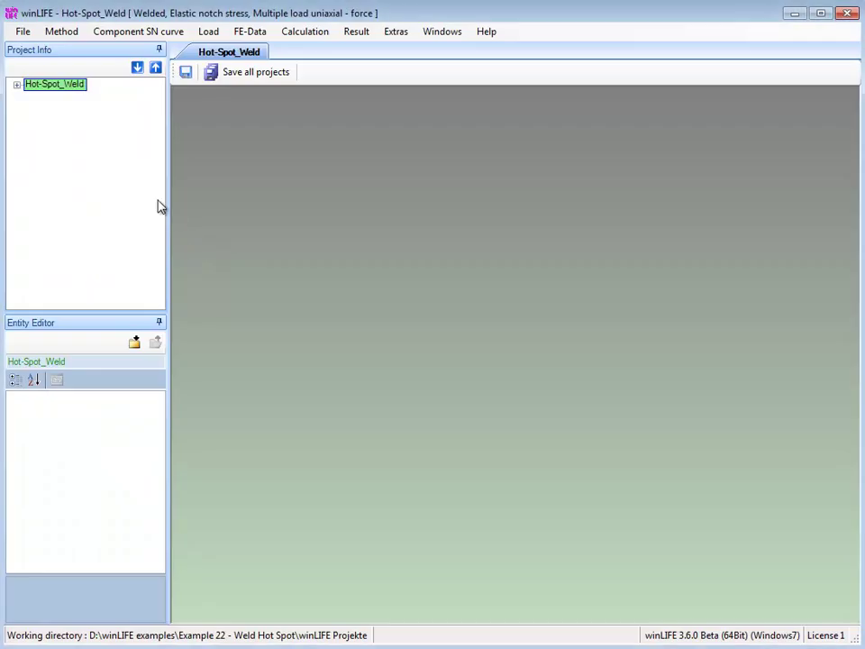
# - Confirm the Welded, Elastic notch stress, Multiple load uniaxial – force method using the FE interface
pyautogui.click(64, 35)
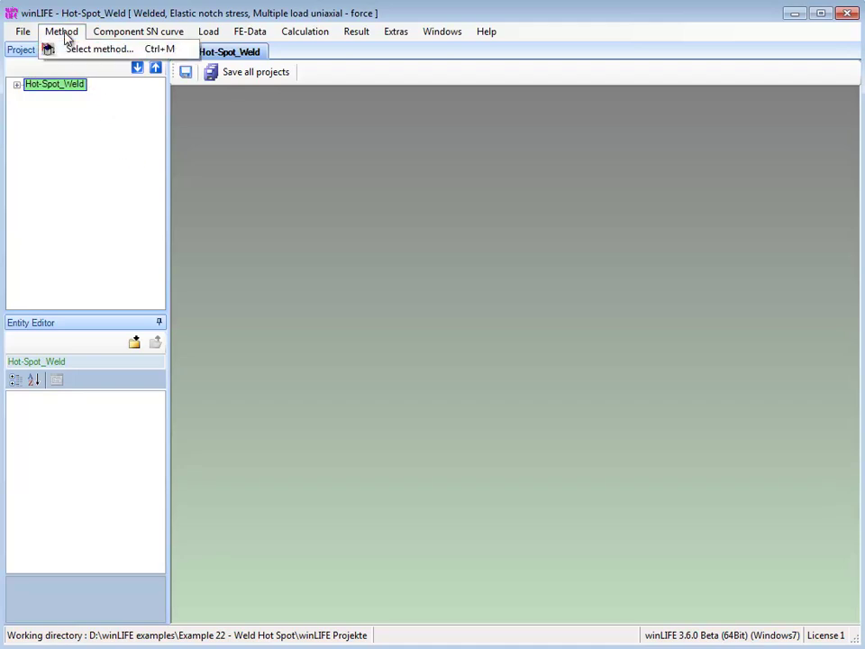
pyautogui.click(64, 58)
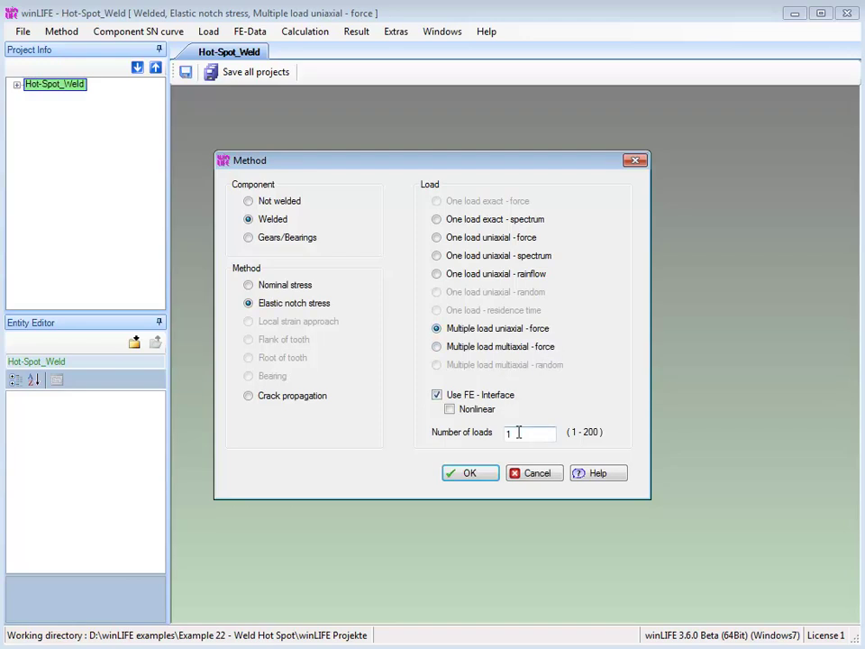
pyautogui.click(468, 475)
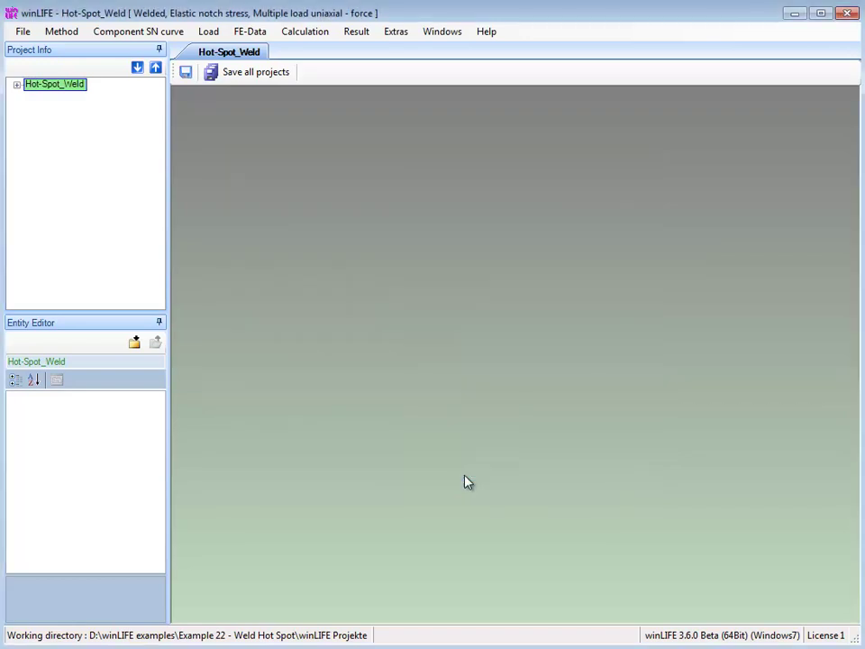
# - Generate the FAT_71_FKM steel SN curve via FKM structure stress concept, FAT class 71
pyautogui.click(175, 33)
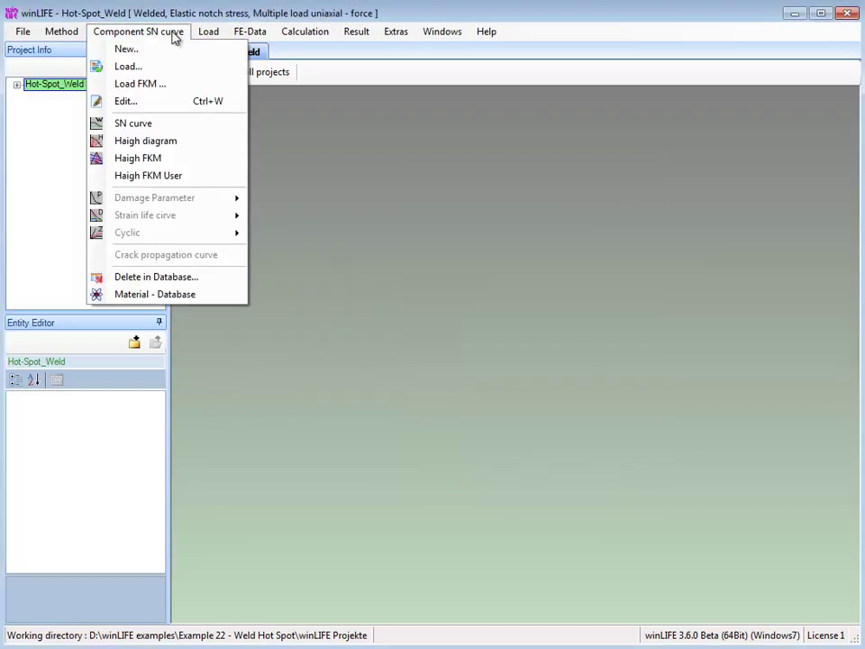
pyautogui.click(170, 103)
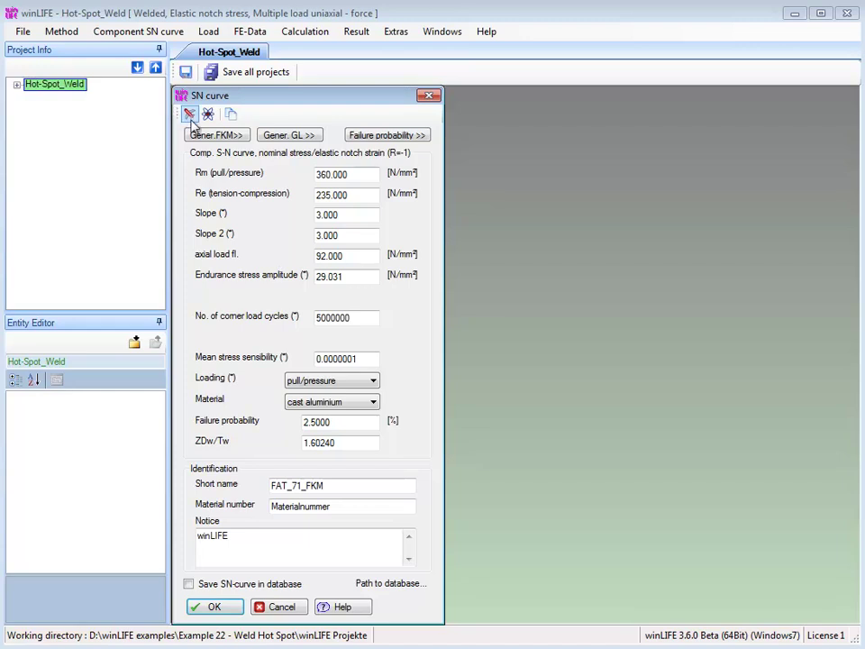
pyautogui.click(218, 137)
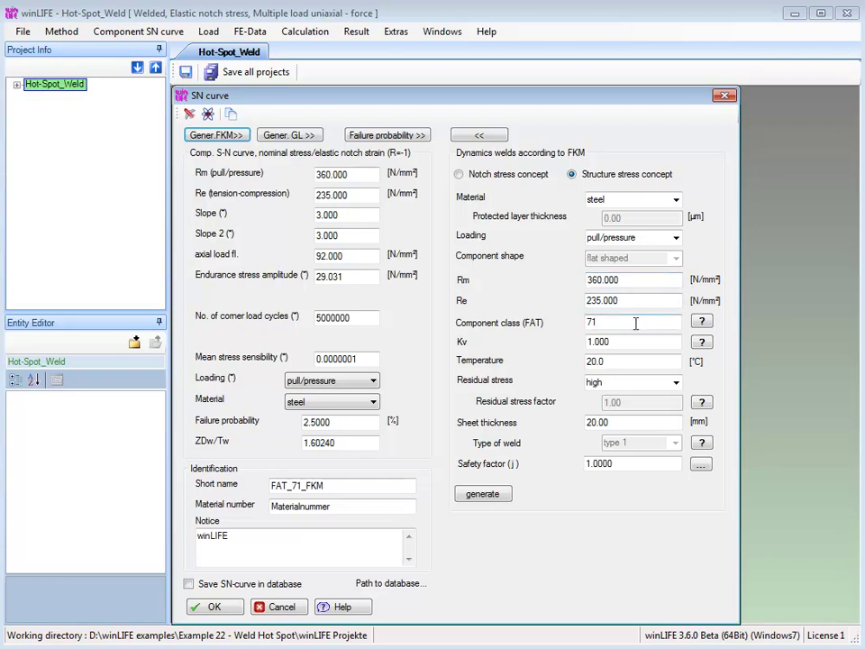
pyautogui.click(214, 606)
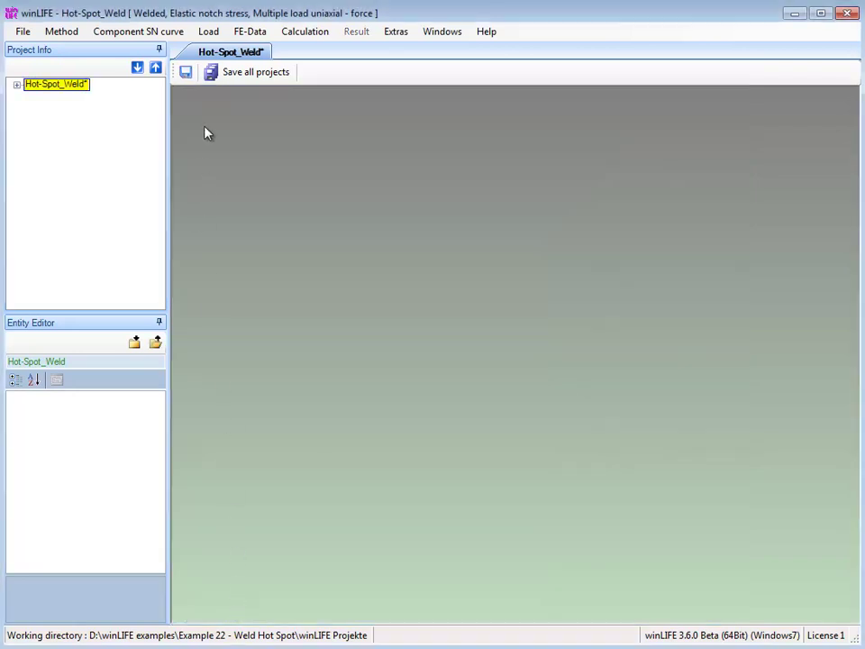
pyautogui.click(208, 32)
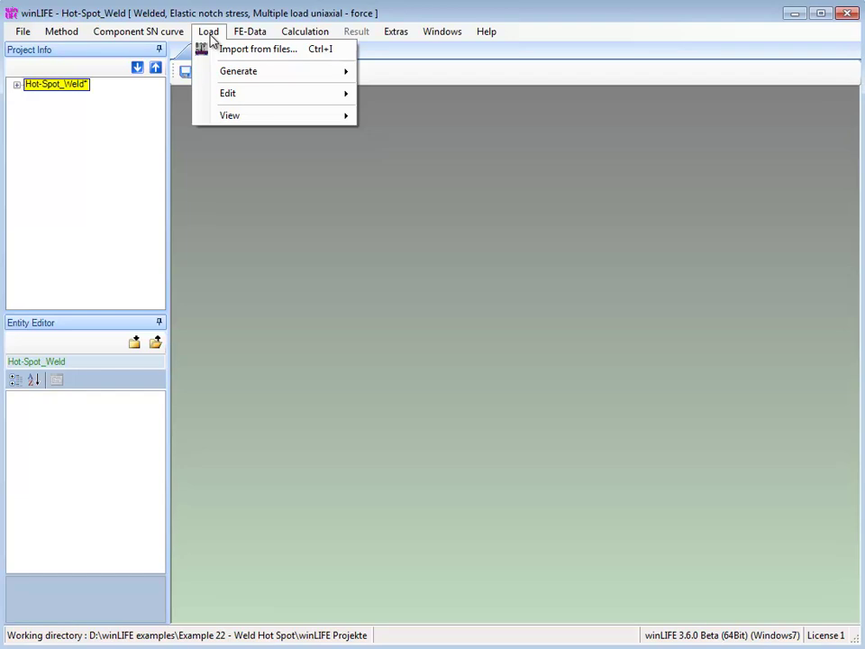
pyautogui.click(209, 51)
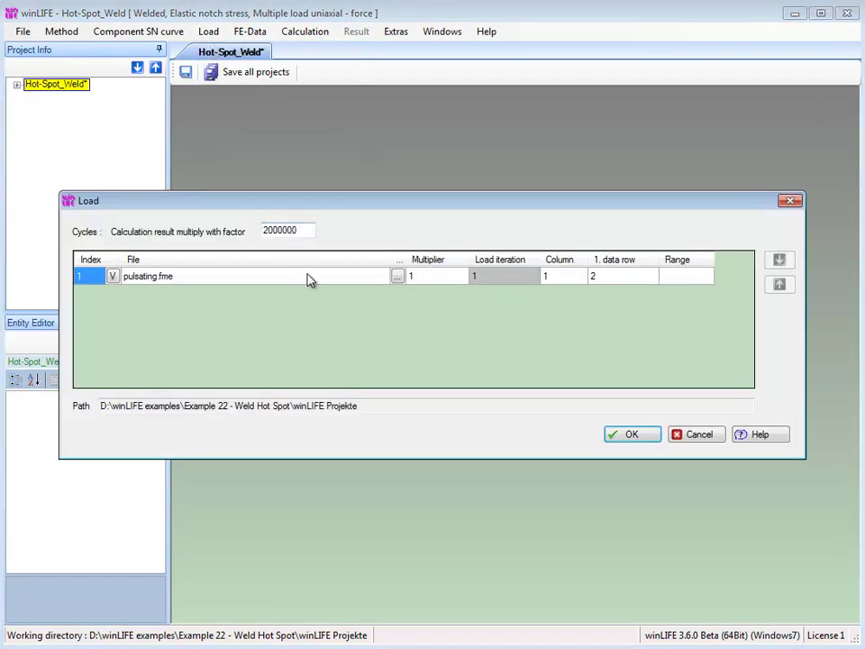
pyautogui.click(632, 436)
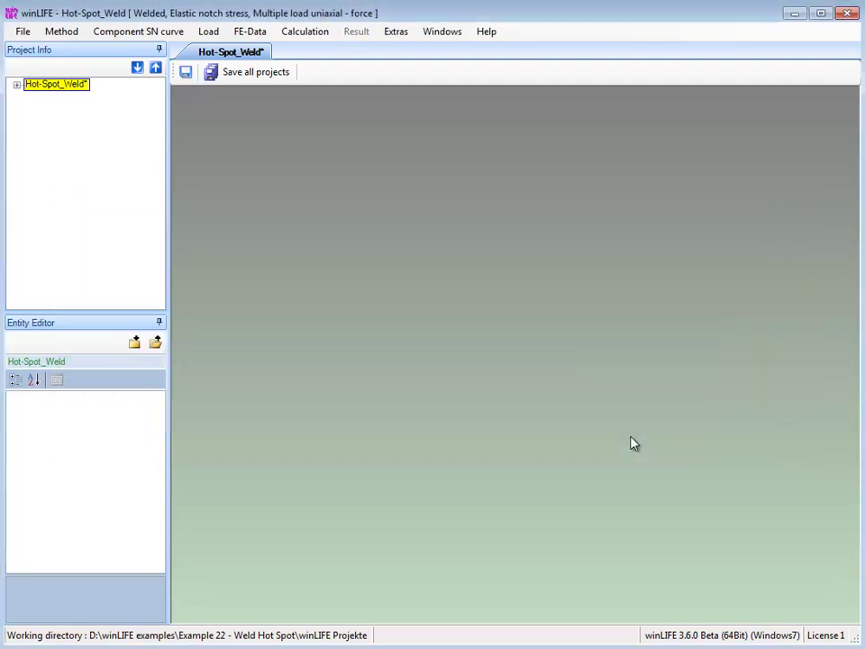
pyautogui.click(207, 32)
pyautogui.moveTo(301, 124)
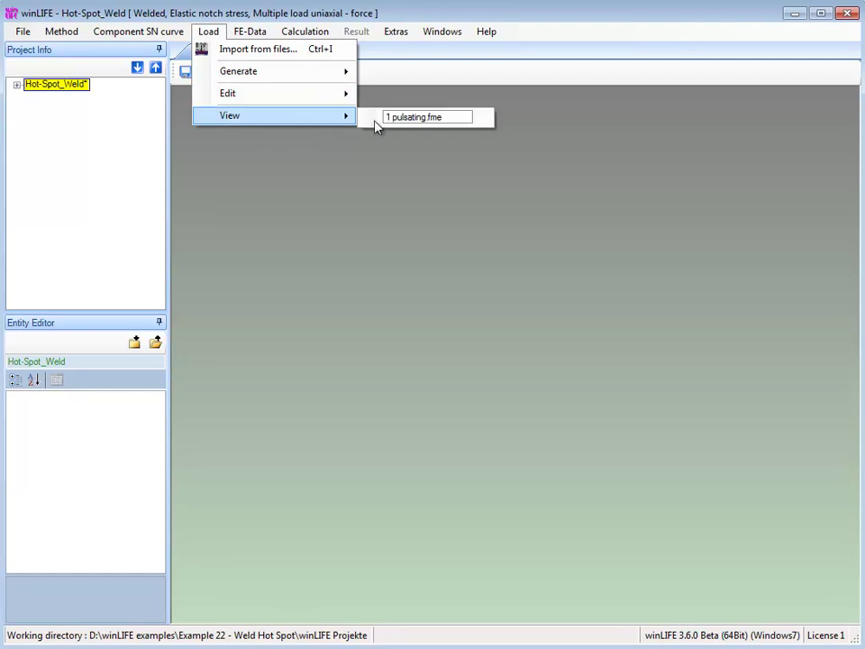
pyautogui.click(451, 123)
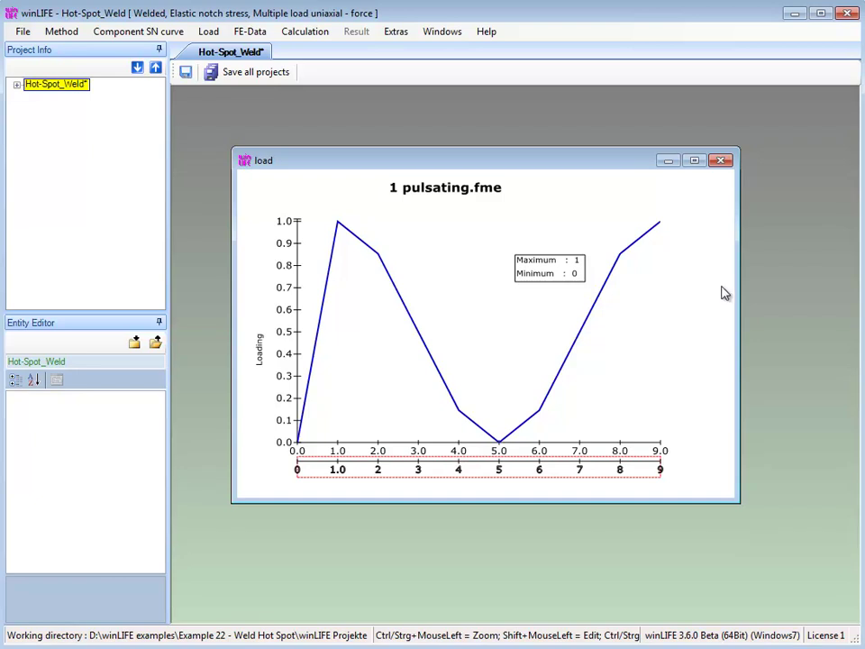
pyautogui.click(720, 161)
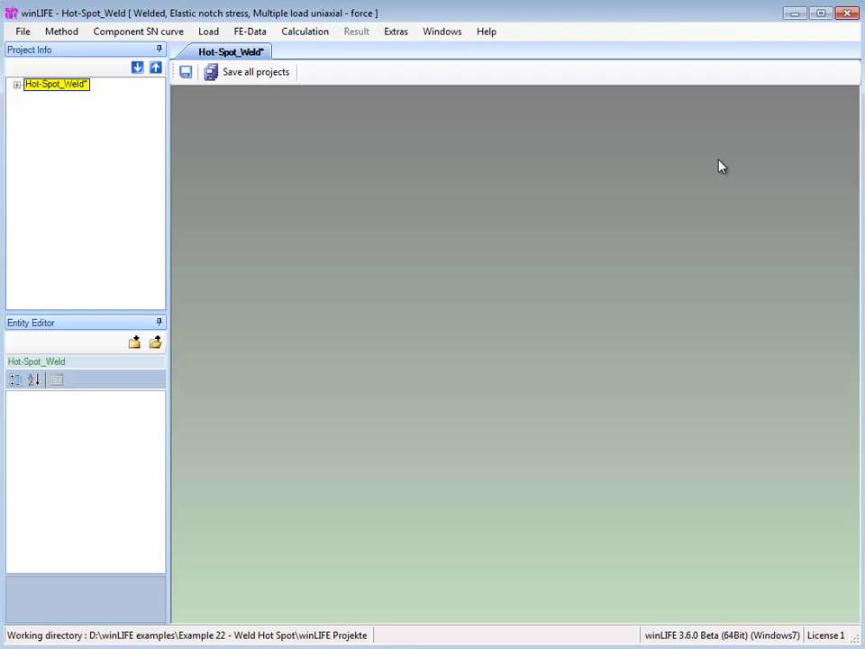
# - Import loadcase-1.LST from the FE software with force factor 1 and the normal unit vector file
pyautogui.click(251, 31)
pyautogui.click(261, 51)
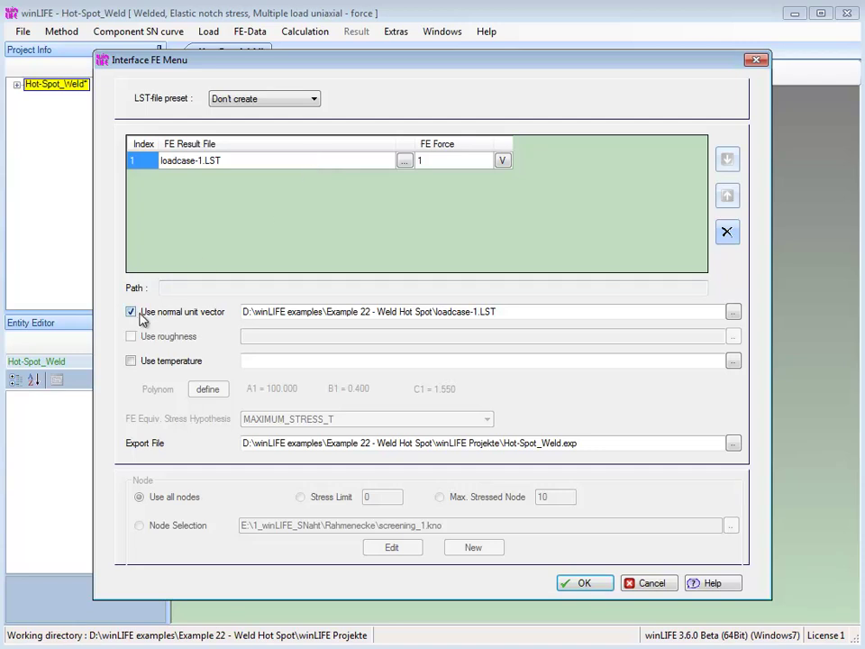
pyautogui.click(511, 311)
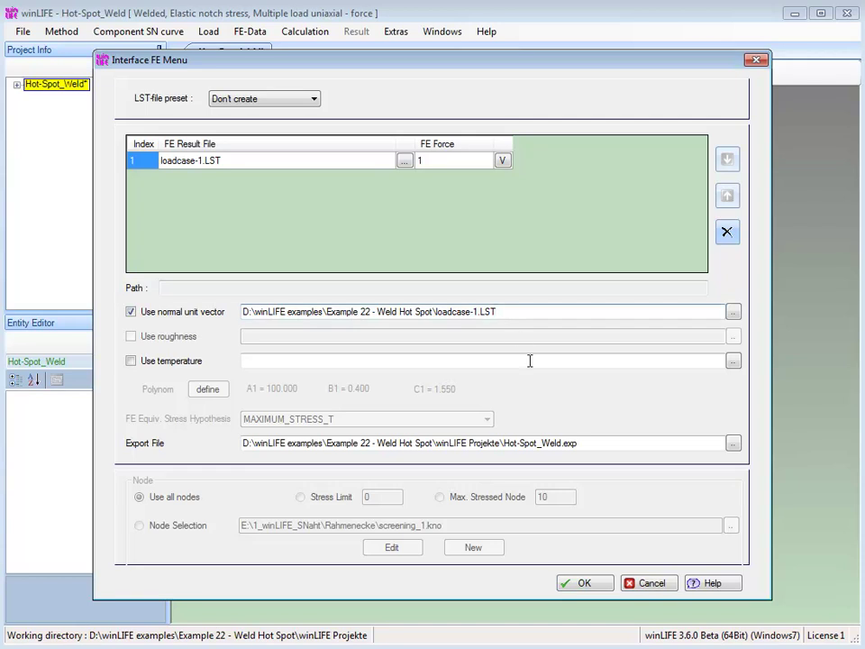
pyautogui.click(593, 588)
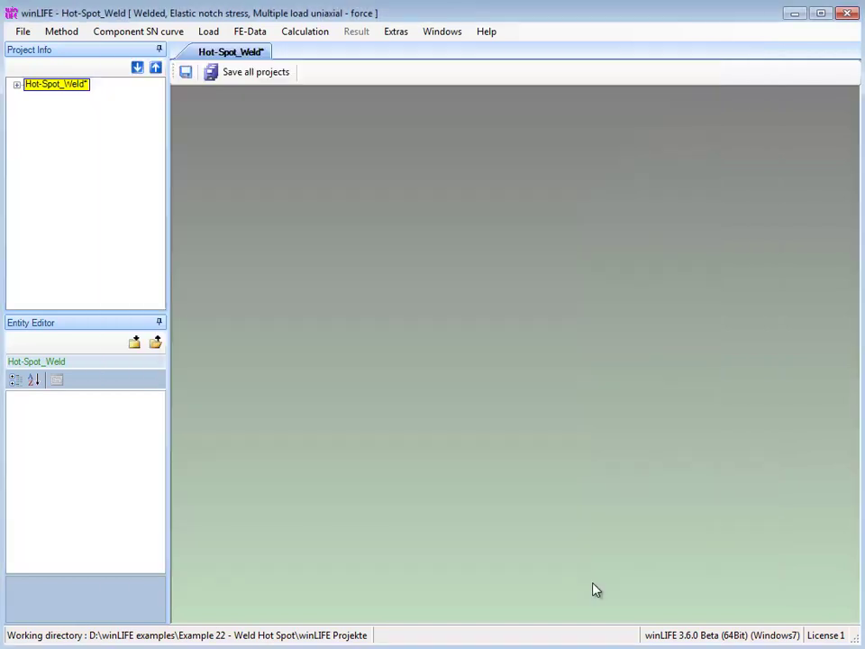
# - Review the Grading, Mean stress, Multiaxial, Residuum and Strength hypothesis calculation parameters
pyautogui.click(315, 31)
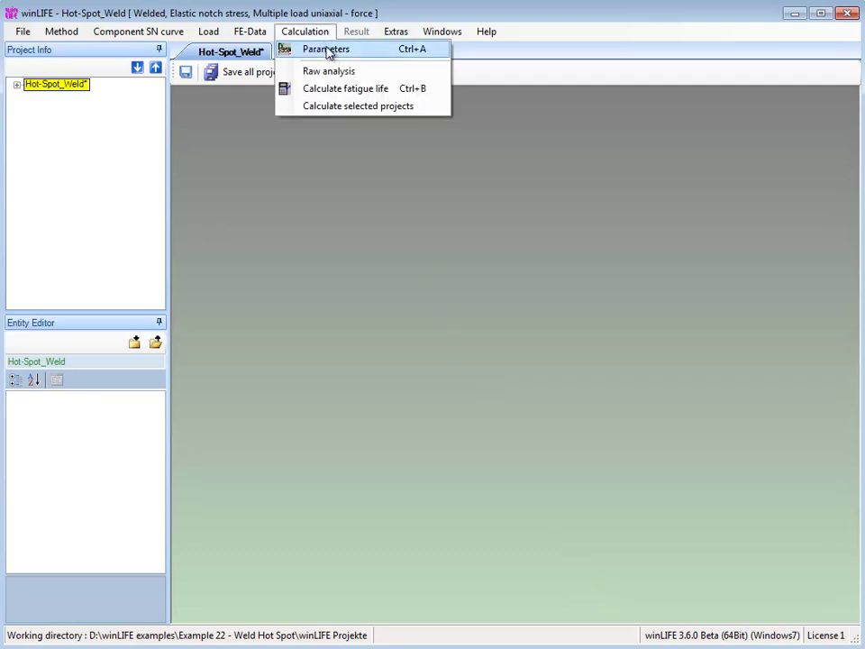
pyautogui.click(355, 56)
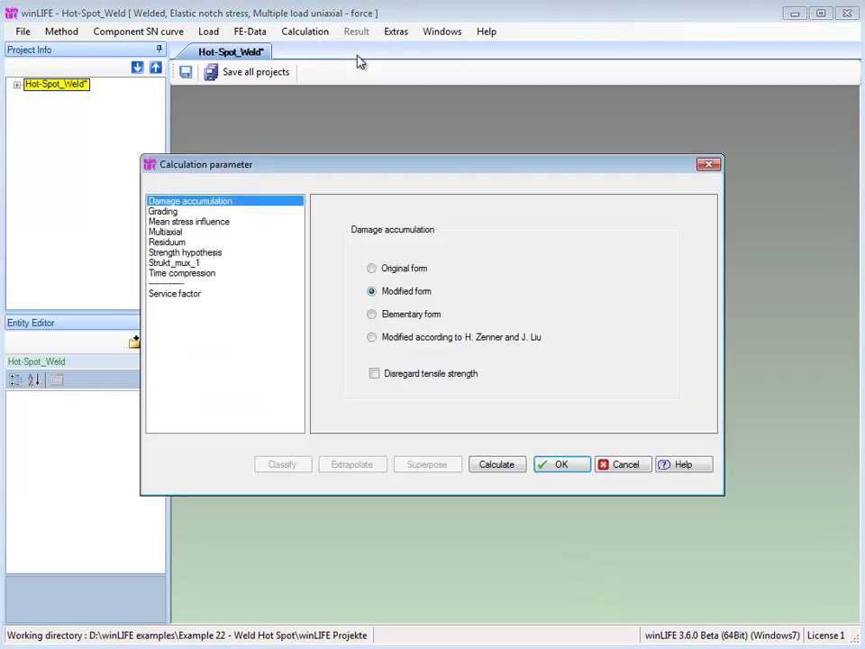
pyautogui.click(188, 213)
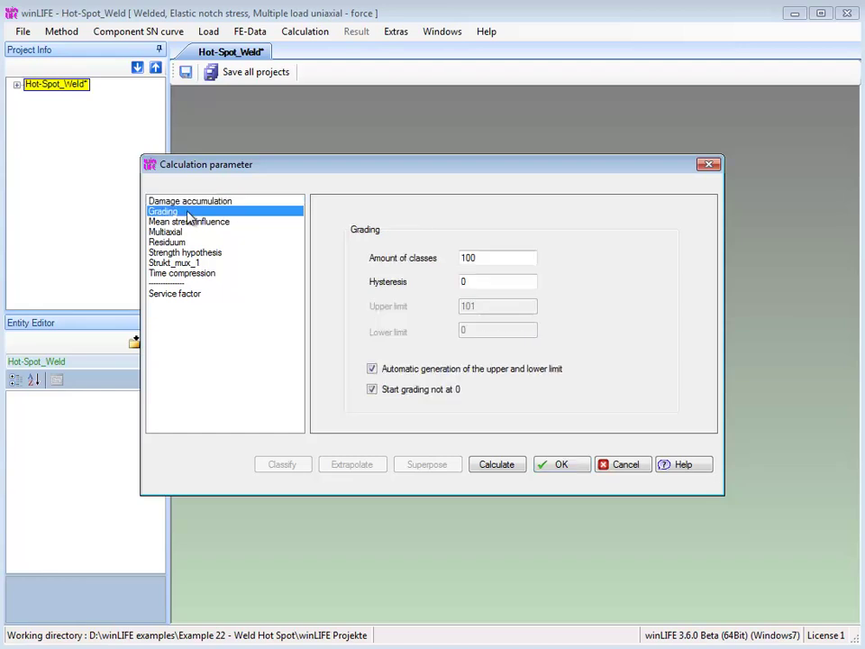
pyautogui.click(237, 225)
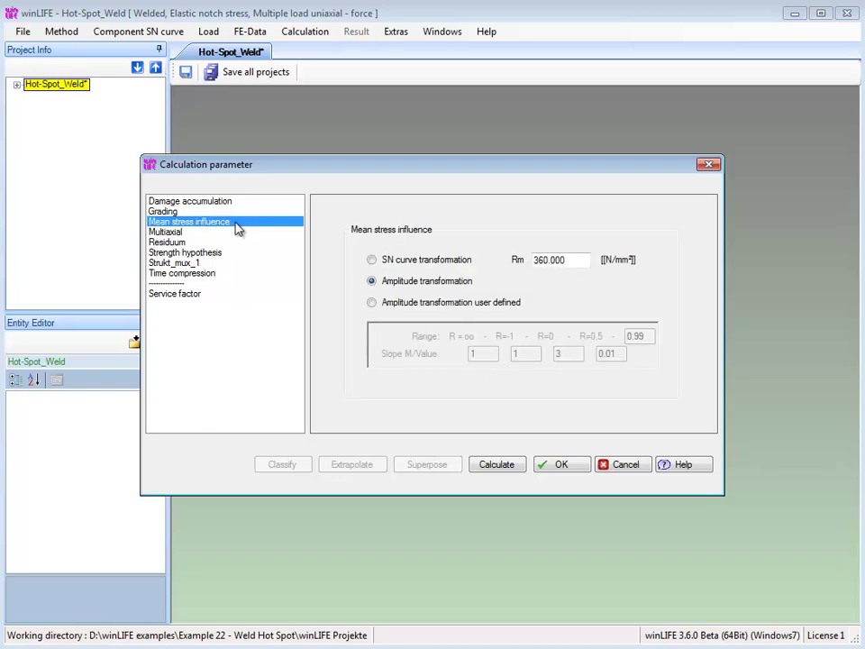
pyautogui.click(191, 232)
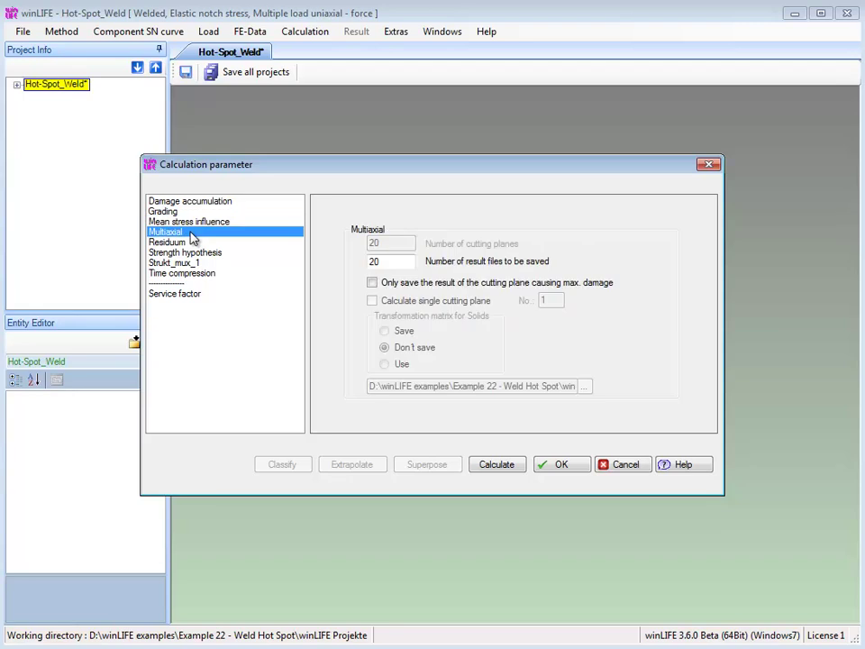
pyautogui.click(191, 244)
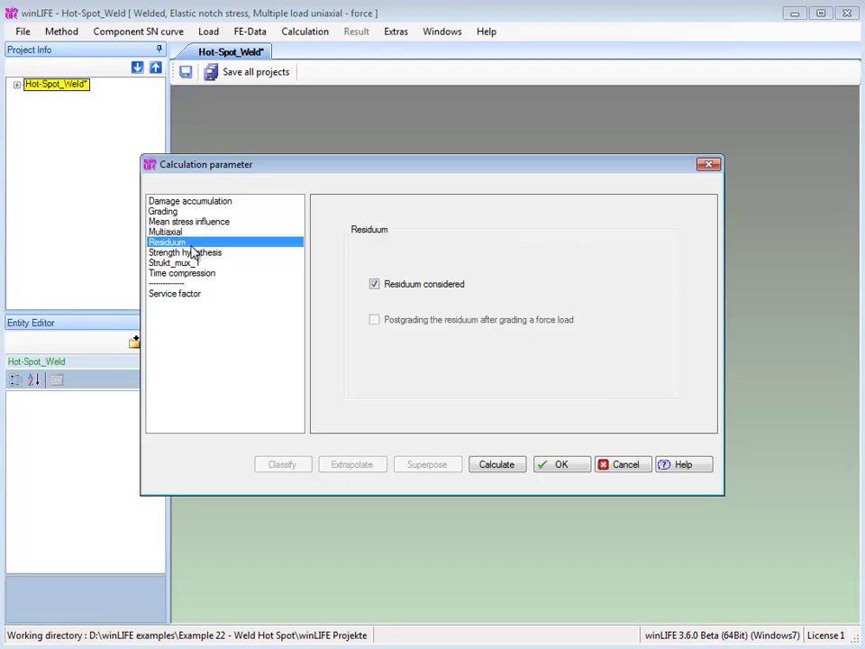
pyautogui.click(227, 256)
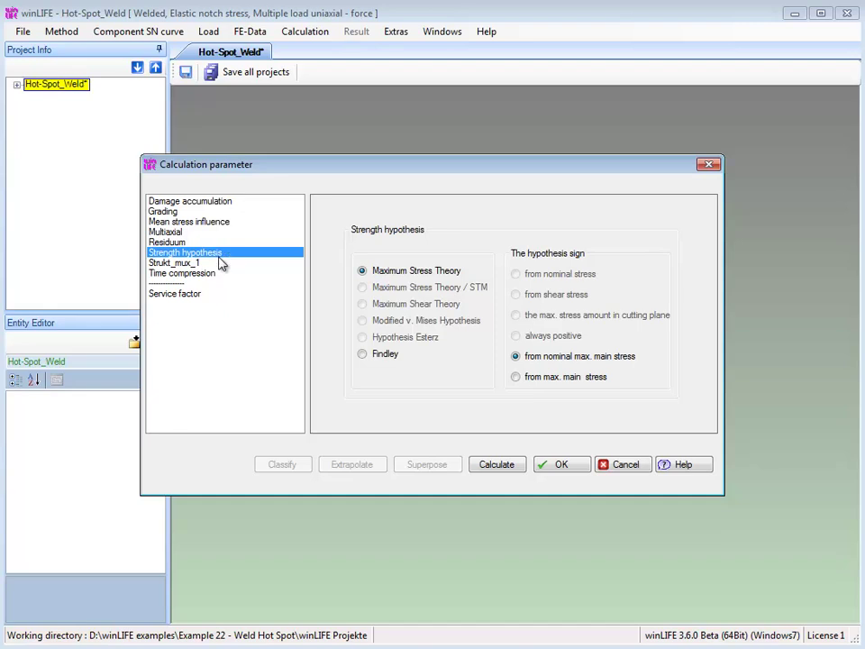
# - Check stress type, time compression and service factors, then calculate and maximize results (damage 2.105, element 38339)
pyautogui.click(202, 264)
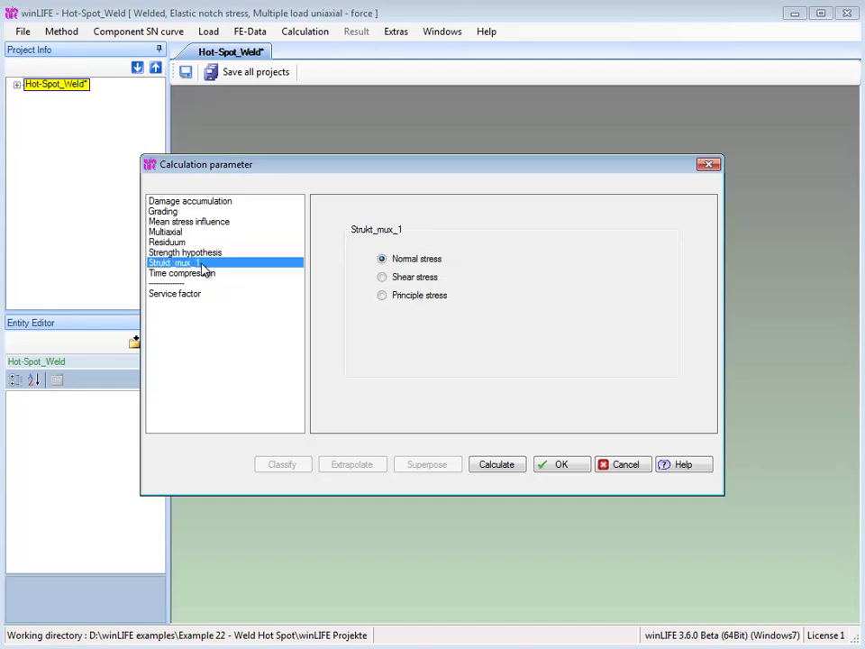
pyautogui.click(223, 277)
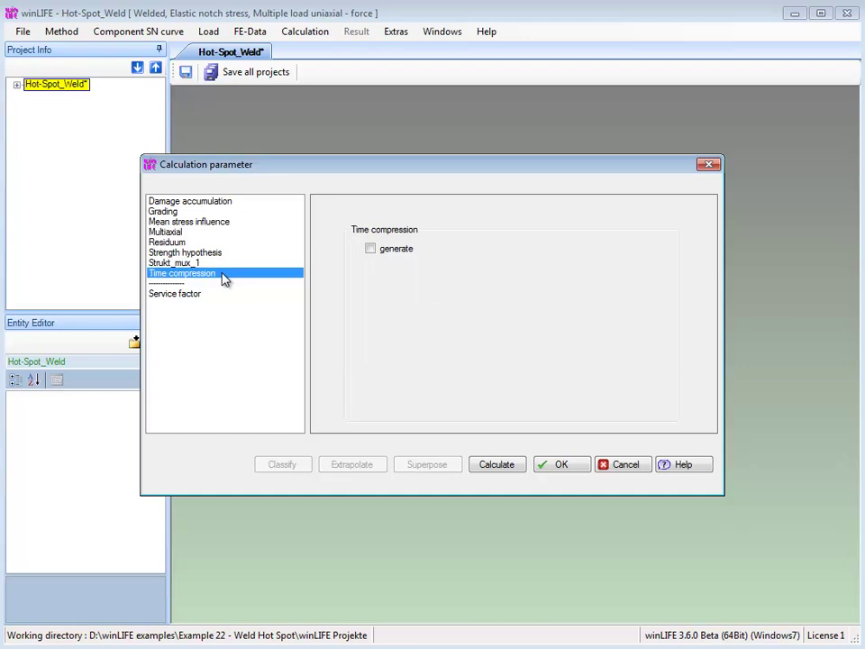
pyautogui.click(219, 295)
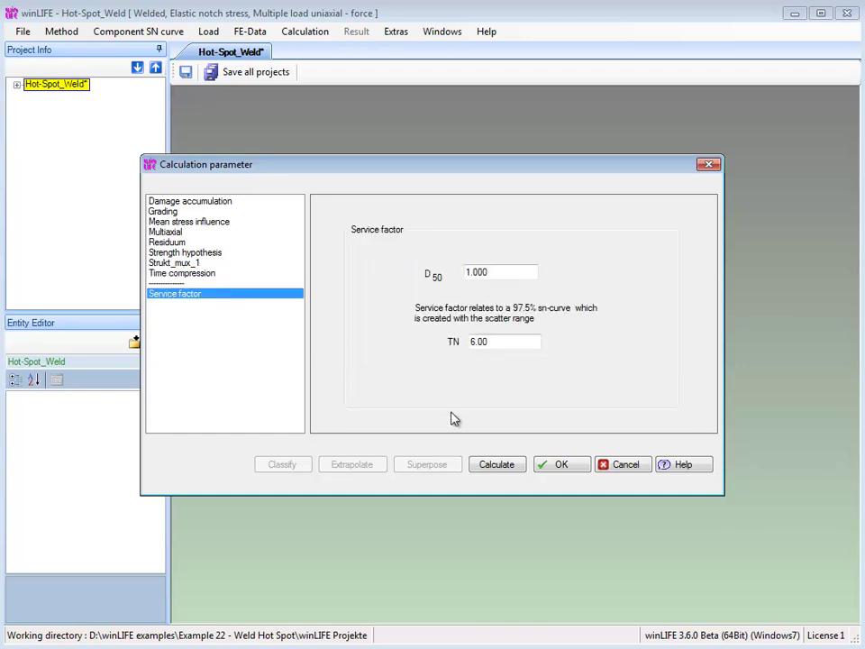
pyautogui.click(510, 472)
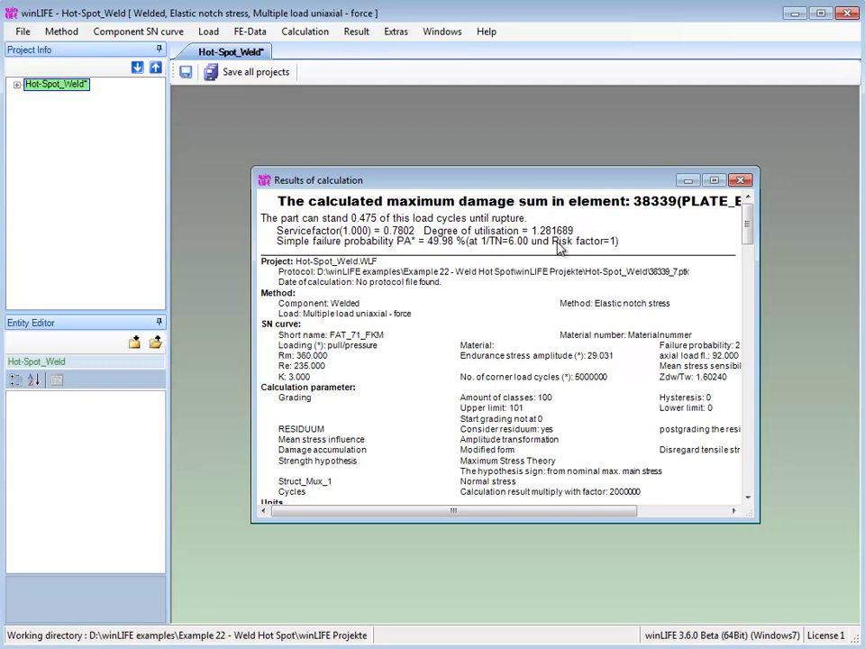
pyautogui.doubleClick(560, 179)
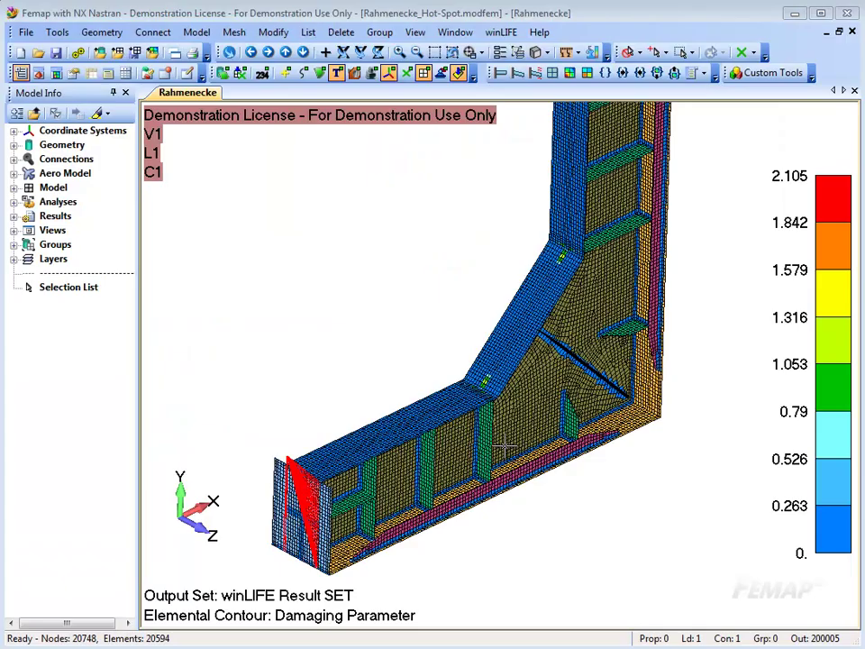
# - Box-zoom onto the frame-corner weld and rotate the model to reveal its red hot-spot elements
pyautogui.click(434, 52)
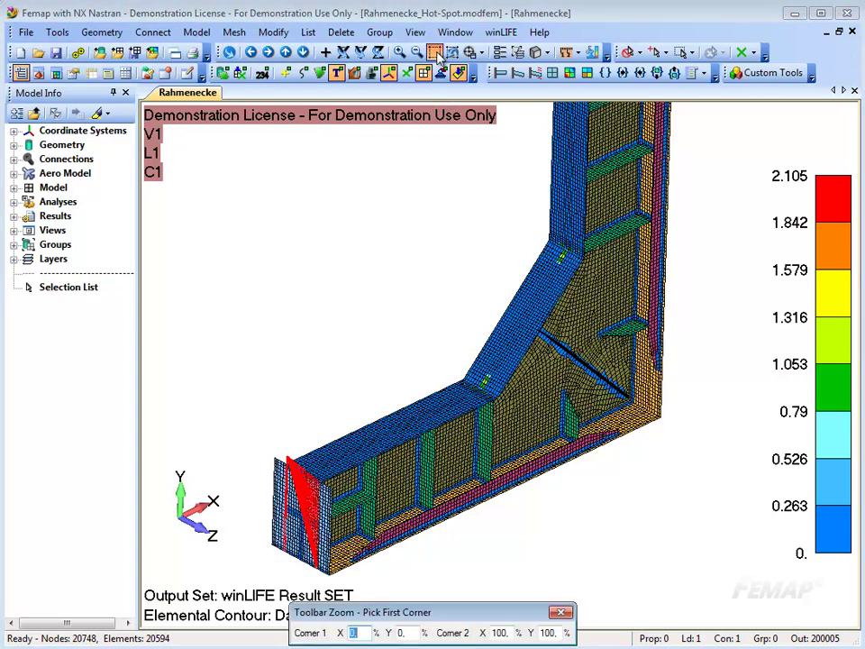
pyautogui.click(424, 348)
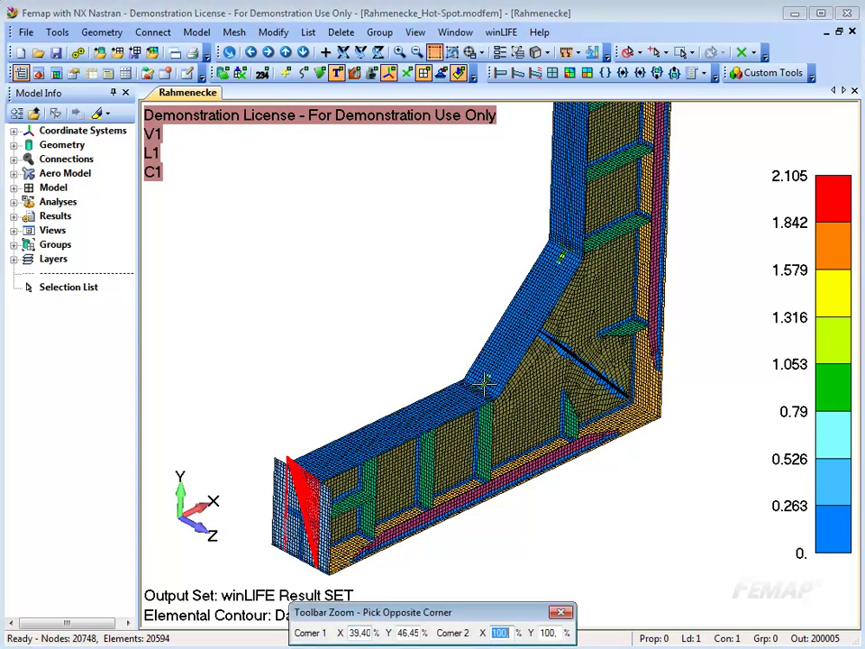
pyautogui.click(523, 422)
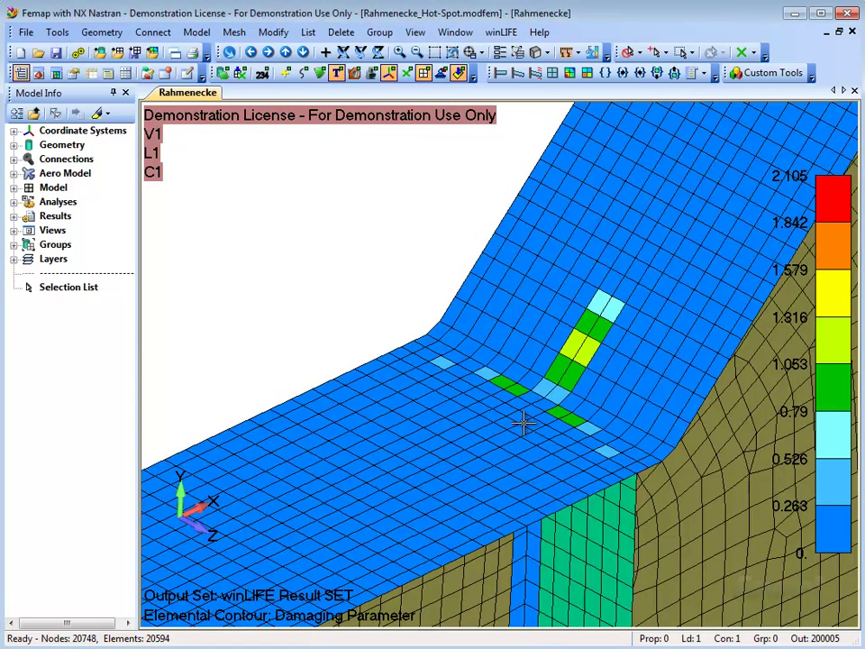
pyautogui.press('Up')
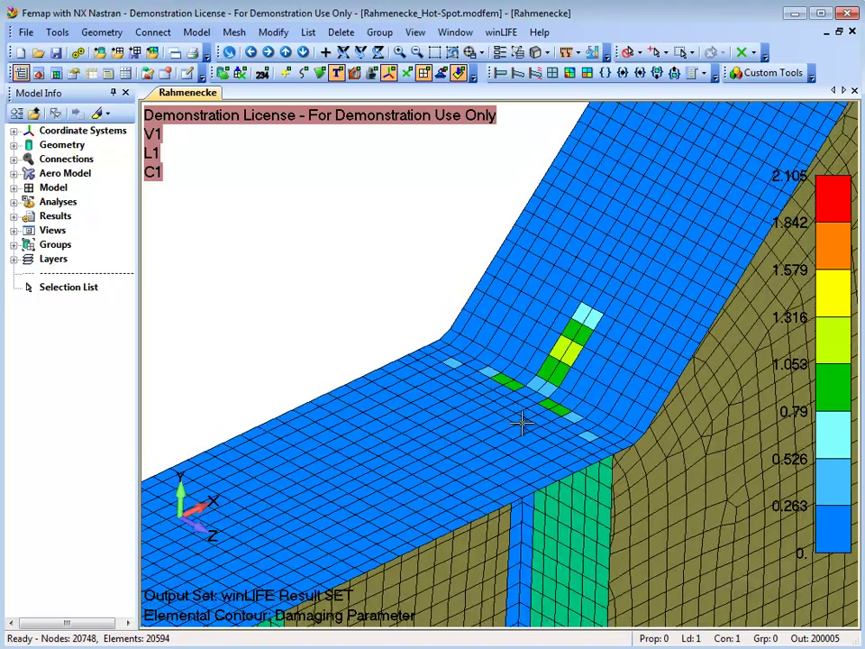
pyautogui.moveTo(466, 385); pyautogui.dragTo(365, 324, button='middle')
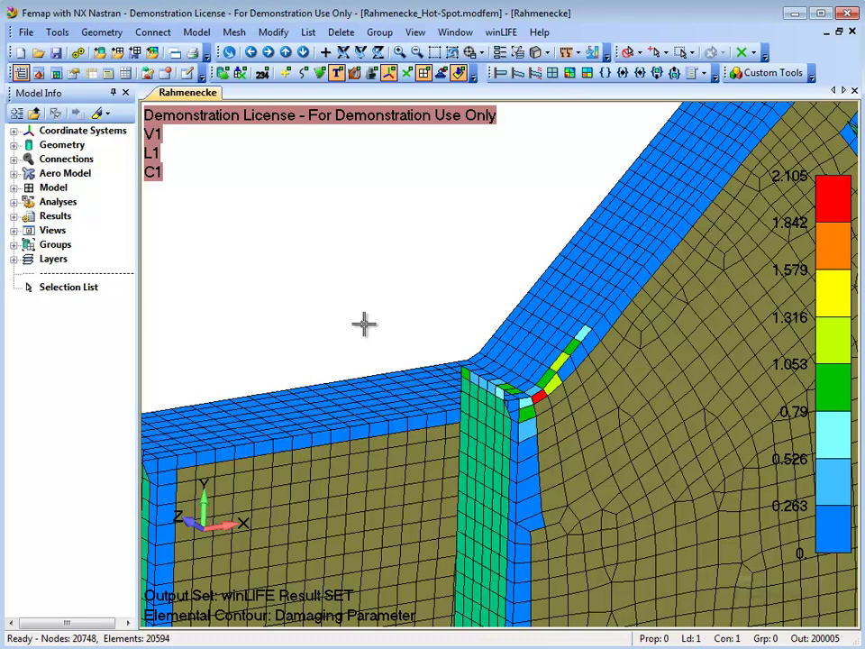